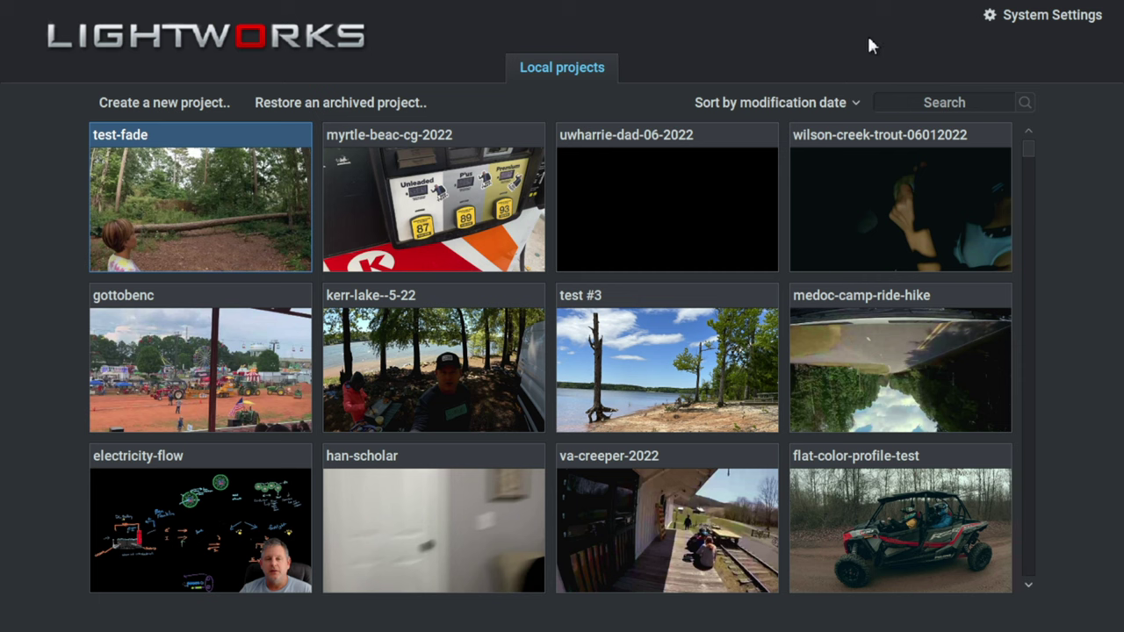
Keep the project layout set to Flexible in the system settings.
{"action": "left_click", "coordinate": [1032, 28]}
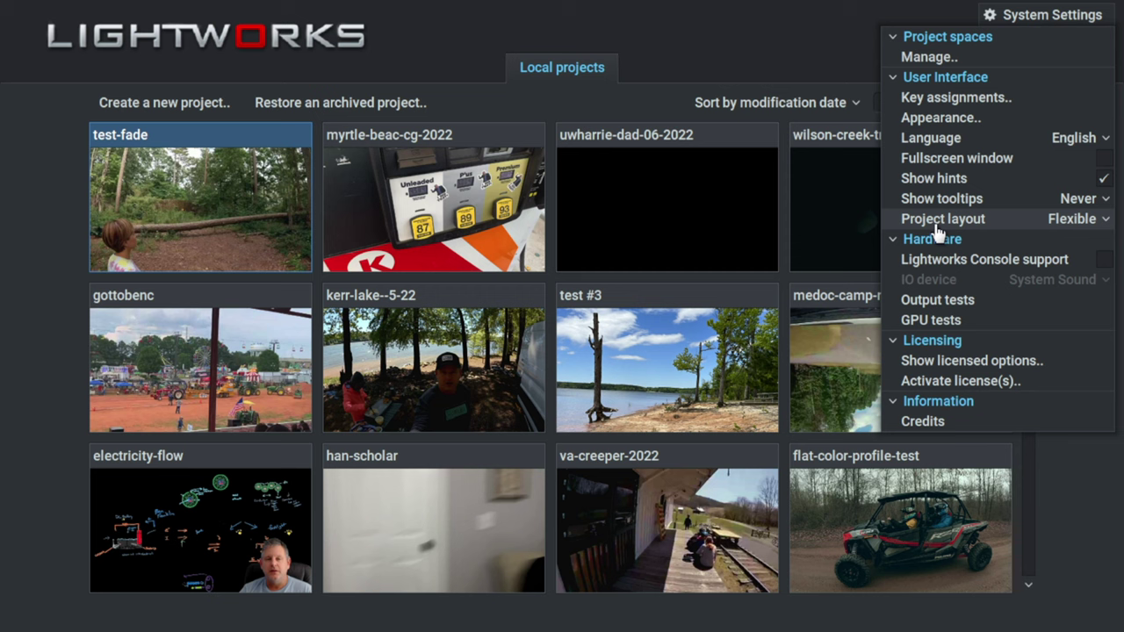
{"action": "left_click", "coordinate": [1102, 220]}
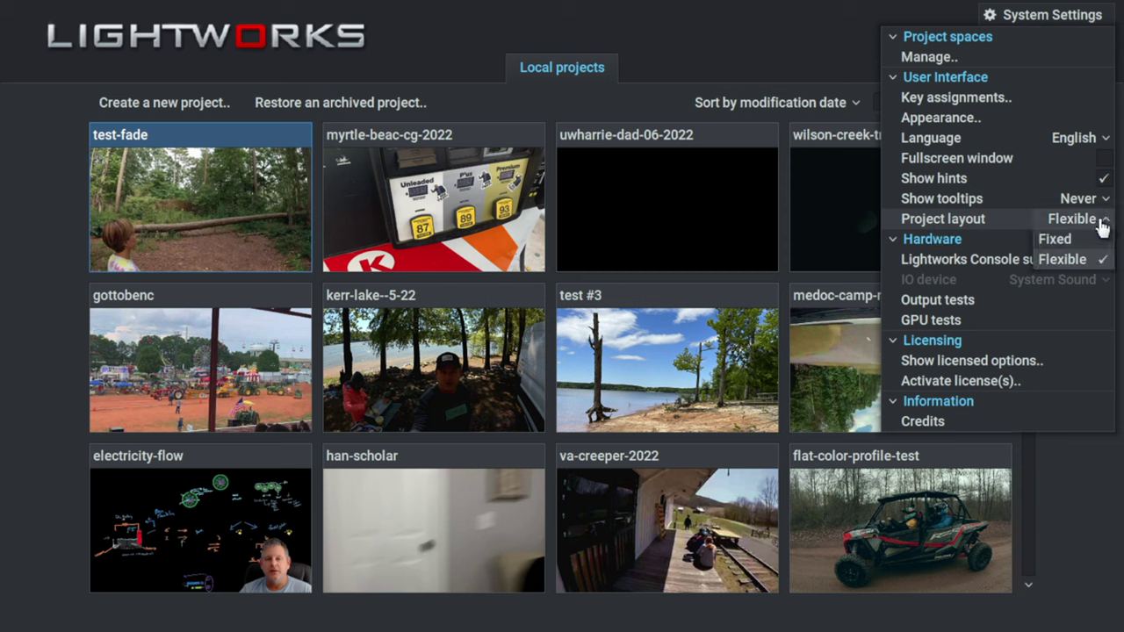
{"action": "left_click", "coordinate": [1103, 221]}
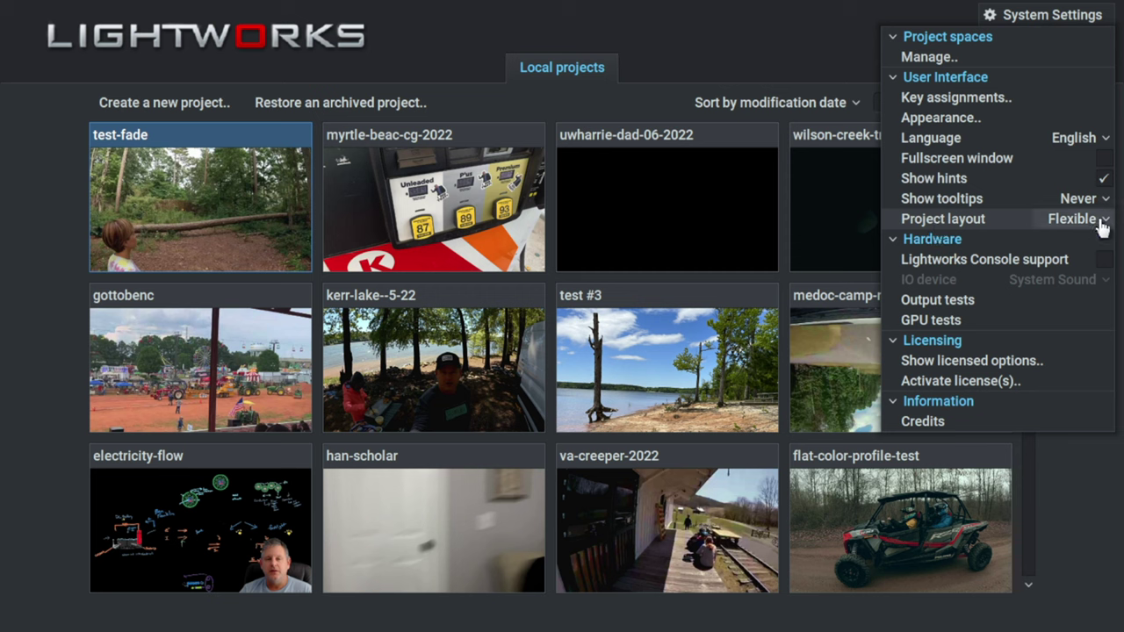
Open the test-fade project and widen its Clips list to show more columns.
{"action": "left_click", "coordinate": [201, 195]}
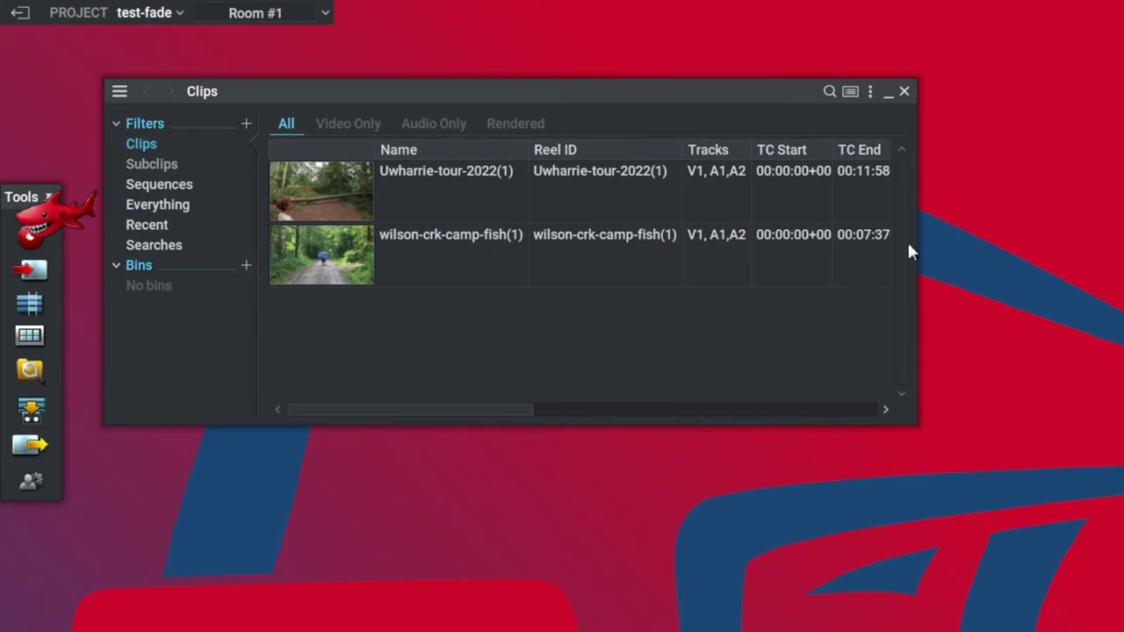
{"action": "left_click_drag", "start_coordinate": [917, 245], "coordinate": [1089, 246]}
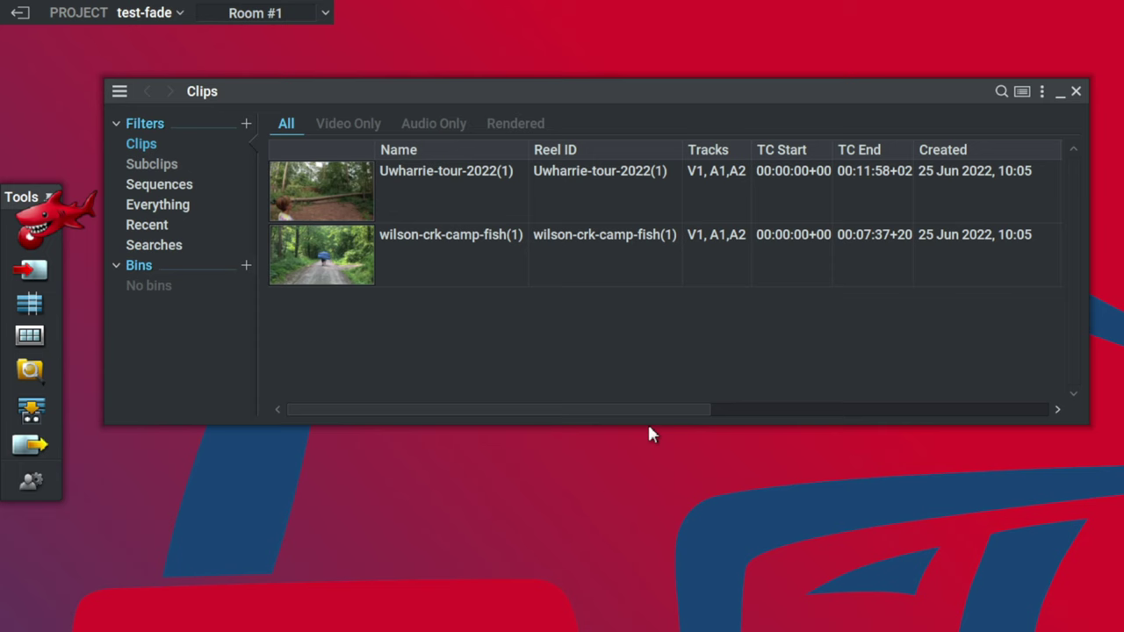
{"action": "left_click_drag", "start_coordinate": [590, 411], "coordinate": [1019, 394]}
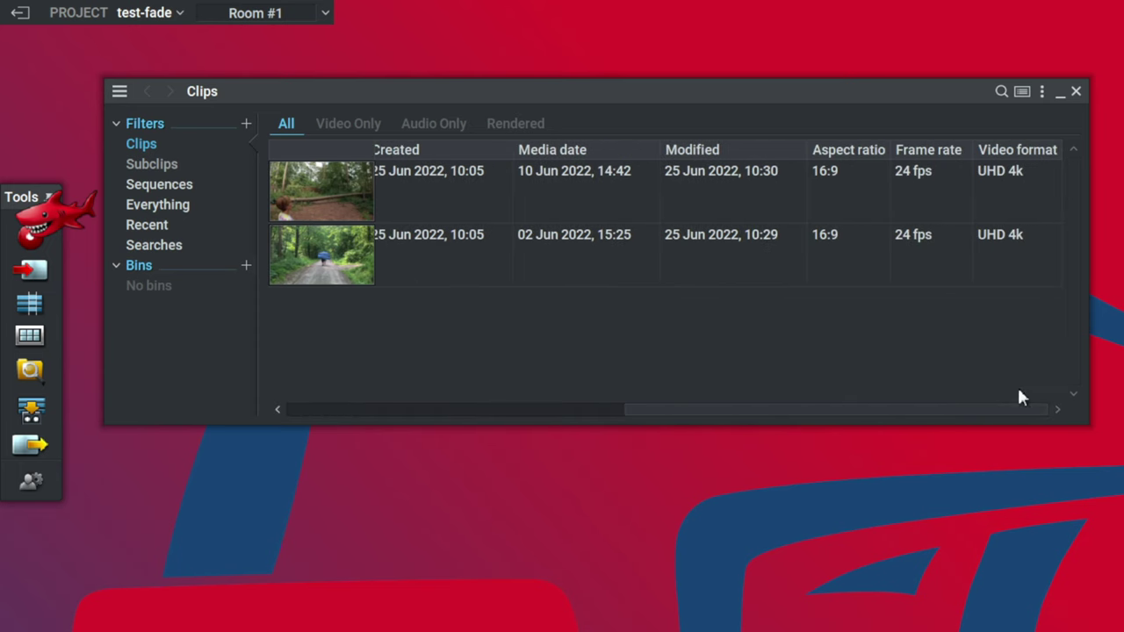
Scrub through Uwharrie-tour-2022(1) in its own viewer, placed top-left beside the clips list.
{"action": "double_click", "coordinate": [355, 201]}
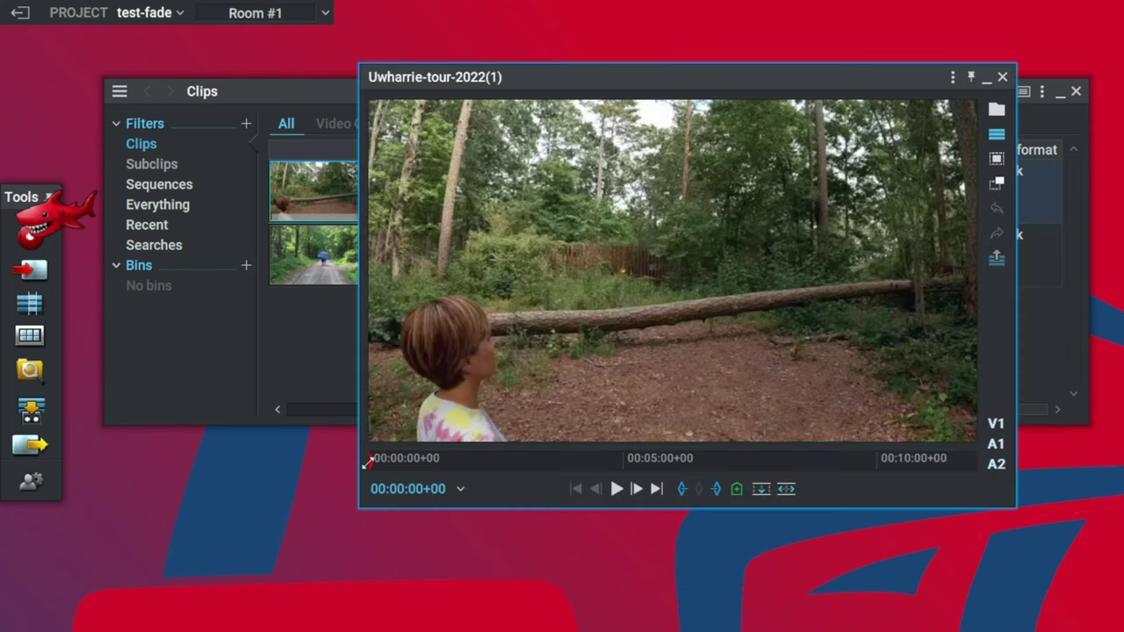
{"action": "left_click", "coordinate": [373, 460]}
{"action": "left_click_drag", "start_coordinate": [374, 462], "coordinate": [604, 464]}
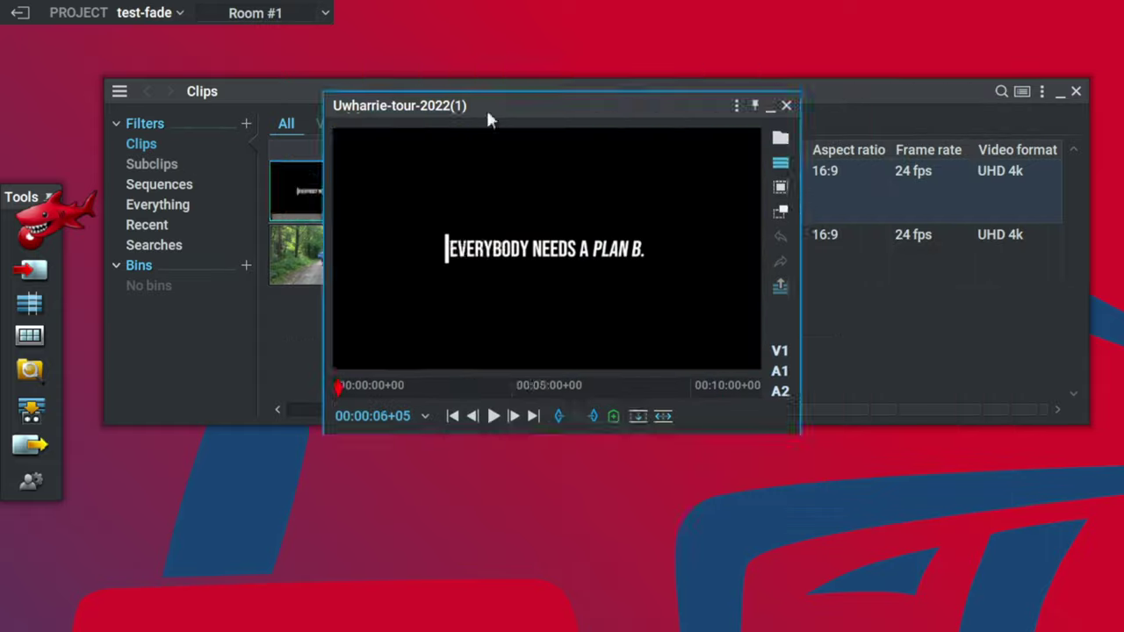
{"action": "left_click_drag", "start_coordinate": [489, 118], "coordinate": [210, 13]}
{"action": "left_click_drag", "start_coordinate": [663, 106], "coordinate": [673, 44]}
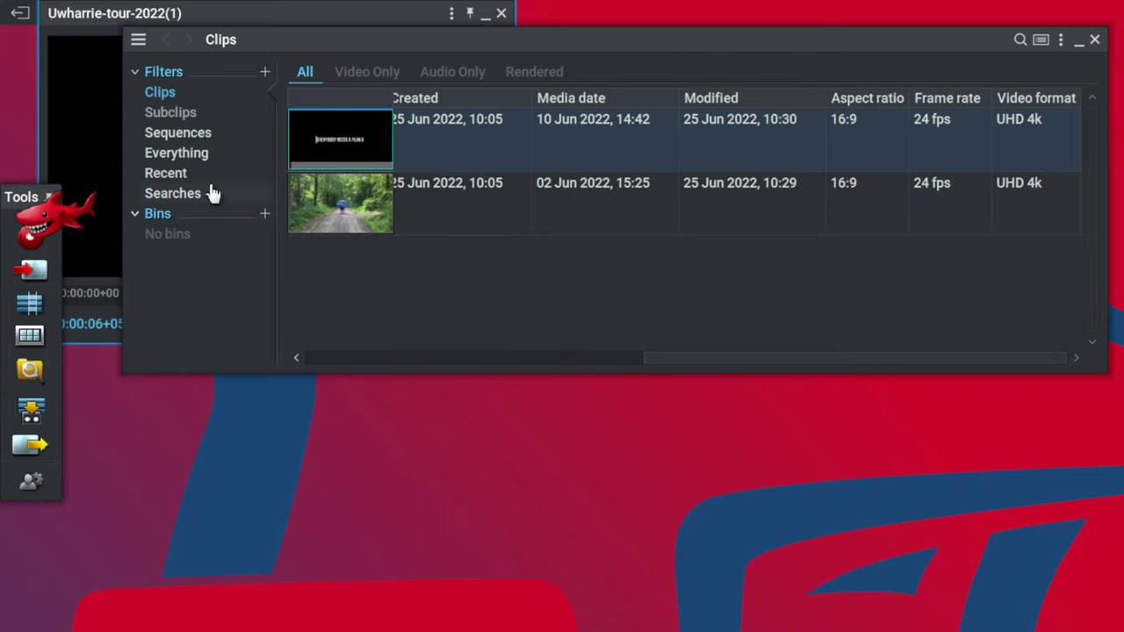
Create a new sequence and rename it test-fade.
{"action": "left_click", "coordinate": [178, 132]}
{"action": "left_click", "coordinate": [27, 307]}
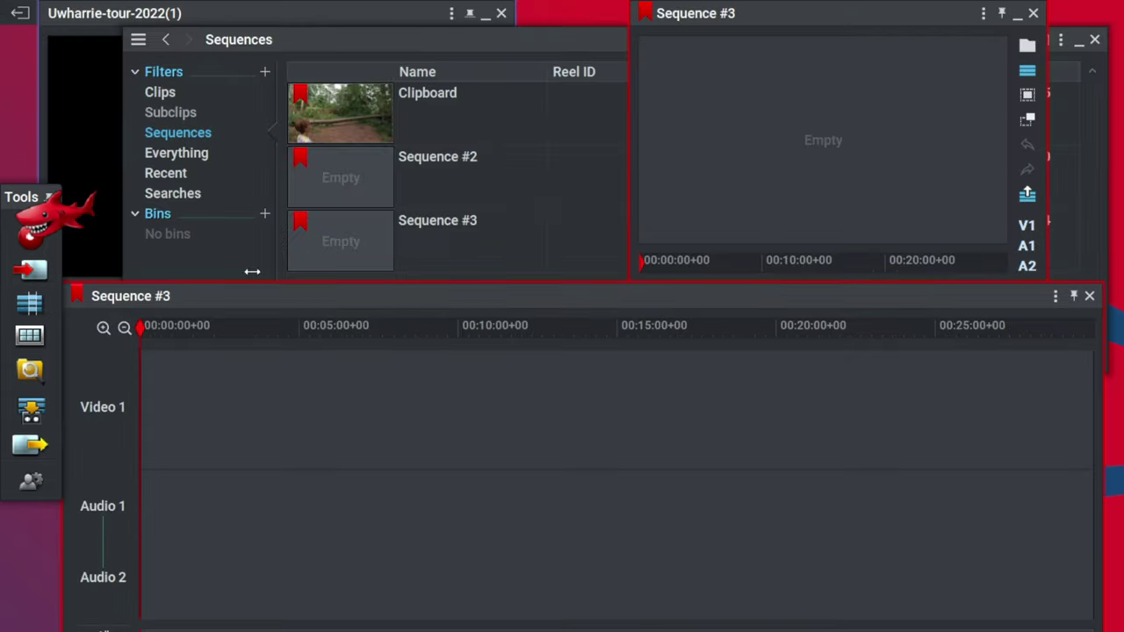
{"action": "left_click_drag", "start_coordinate": [172, 298], "coordinate": [180, 295]}
{"action": "double_click", "coordinate": [178, 297]}
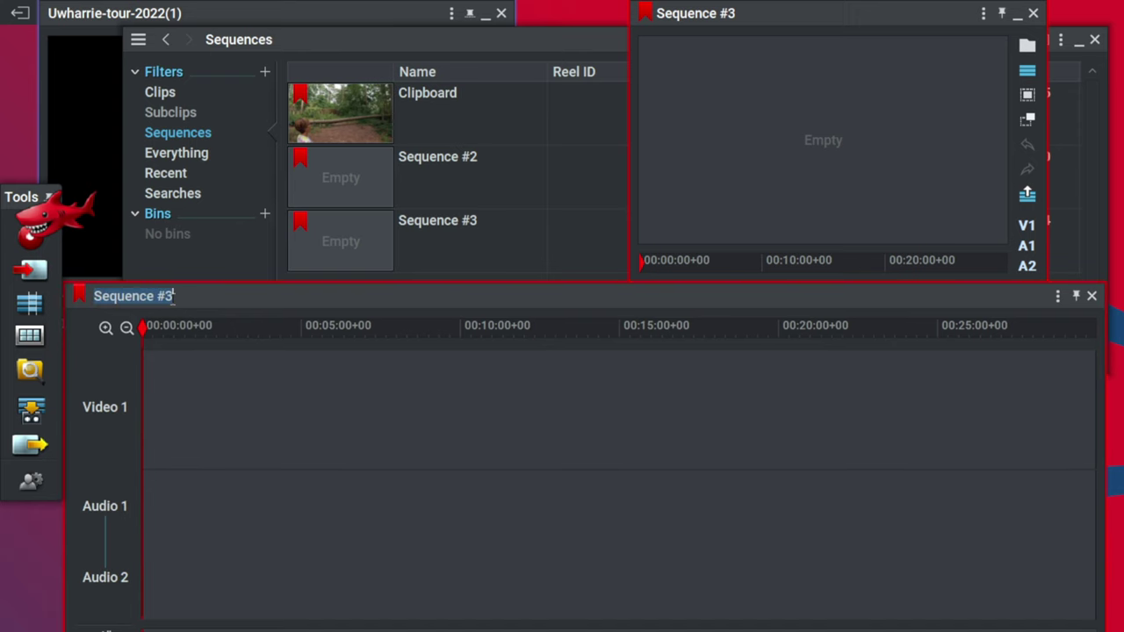
{"action": "type", "text": "test-fa"}
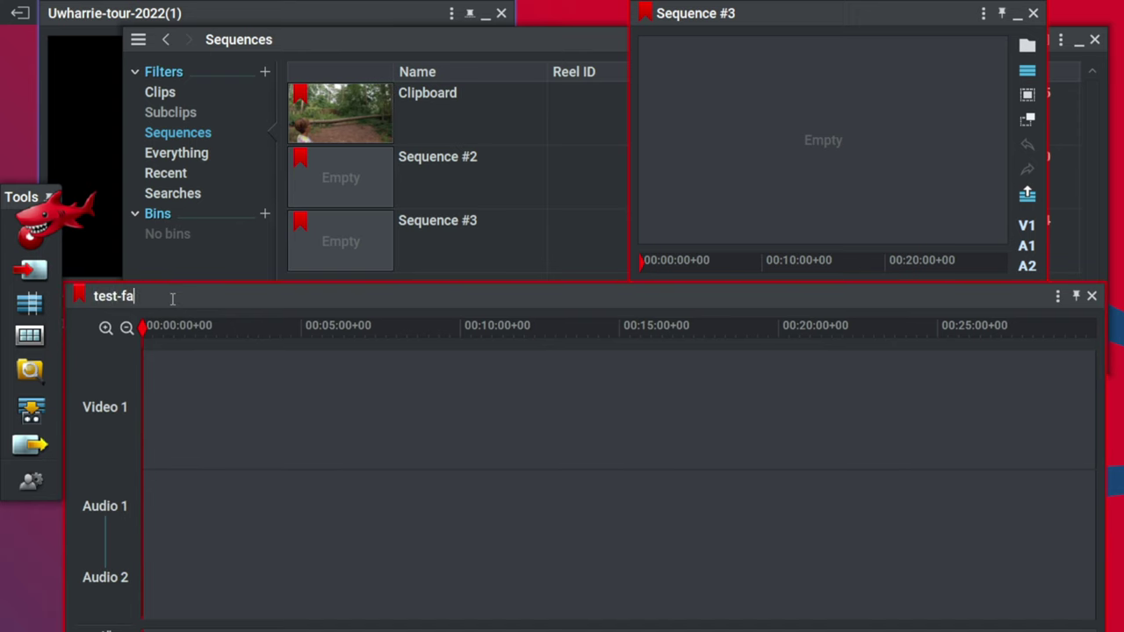
{"action": "type", "text": "de"}
{"action": "key", "text": "Return"}
Place both clips from the Clips list onto the test-fade timeline.
{"action": "left_click", "coordinate": [160, 91]}
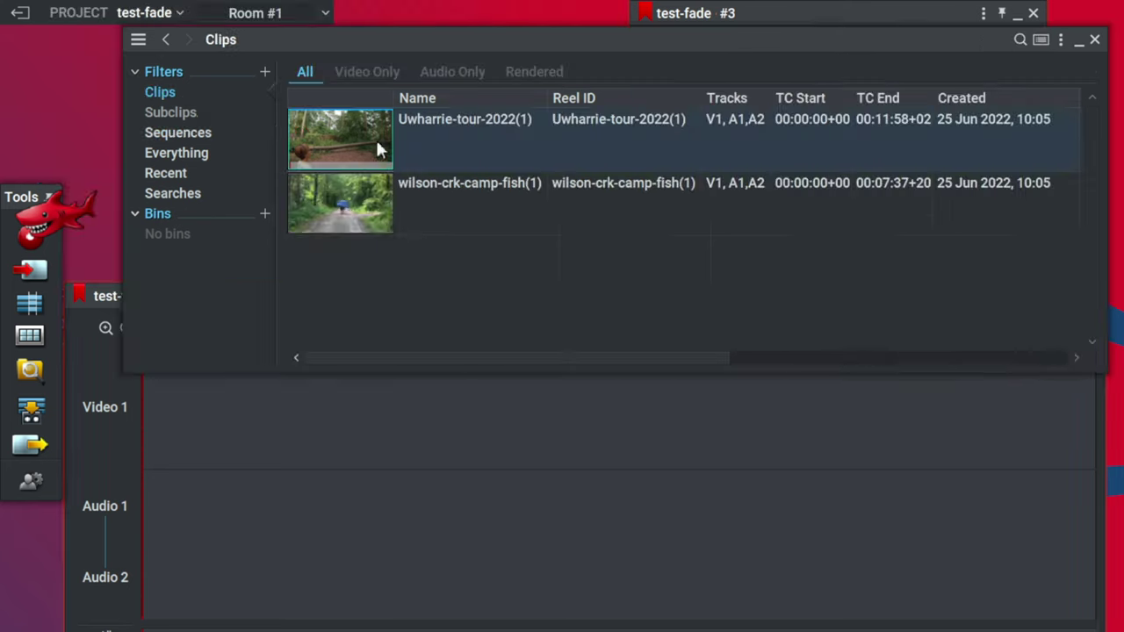
{"action": "left_click", "coordinate": [351, 217], "text": "shift"}
{"action": "mouse_move", "coordinate": [353, 125]}
{"action": "left_mouse_down"}
{"action": "mouse_move", "coordinate": [331, 283]}
{"action": "mouse_move", "coordinate": [251, 492]}
{"action": "mouse_move", "coordinate": [150, 479]}
{"action": "left_mouse_up"}
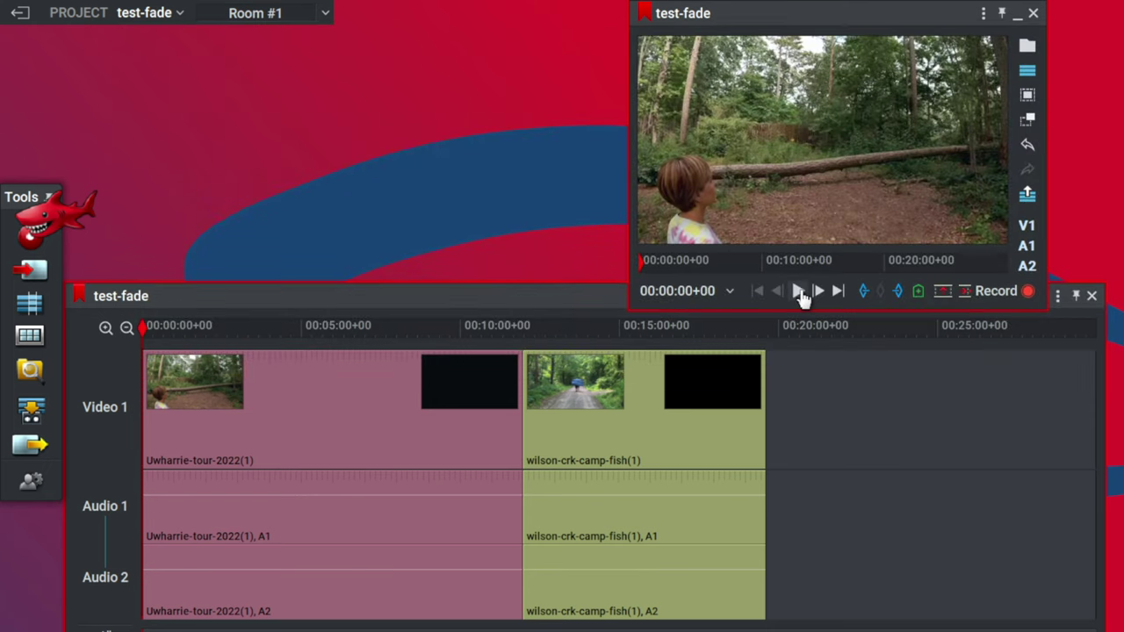
Remove the unwanted Uwharrie segment, then split the fishing clip and remove its tail.
{"action": "right_click", "coordinate": [256, 395]}
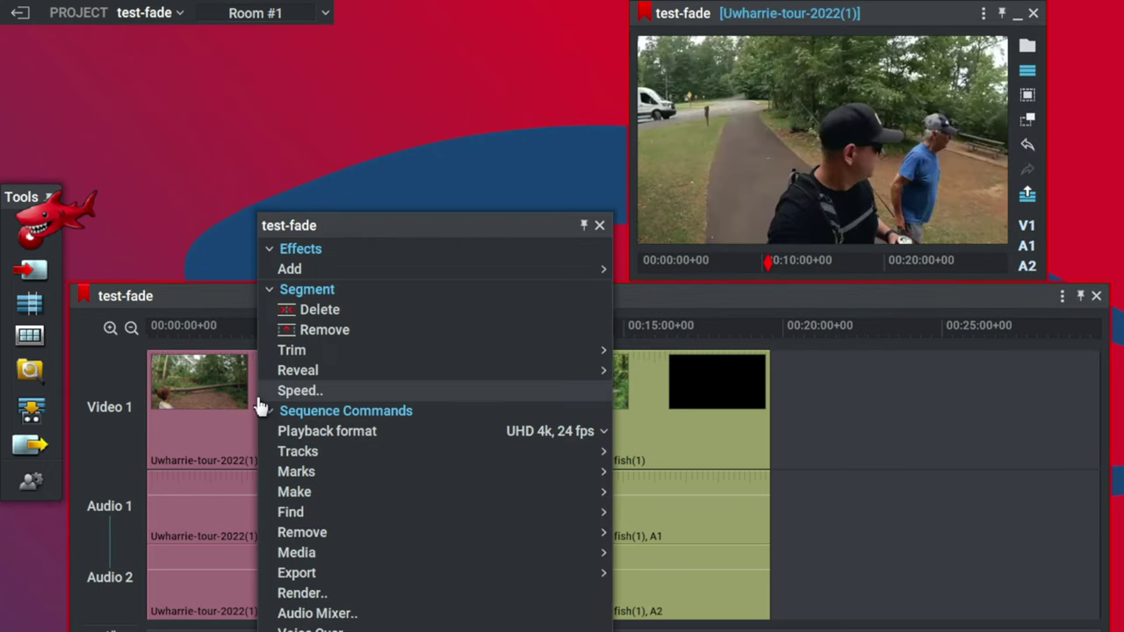
{"action": "left_click", "coordinate": [369, 329]}
{"action": "left_click_drag", "start_coordinate": [494, 330], "coordinate": [559, 348]}
{"action": "key", "text": "c"}
{"action": "right_click", "coordinate": [650, 423]}
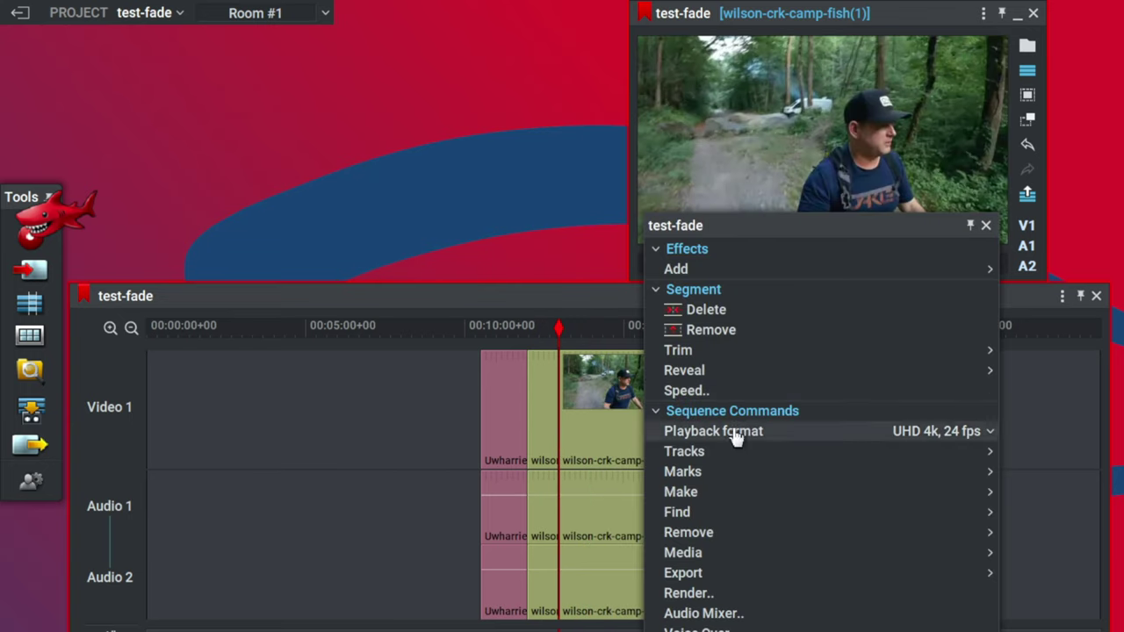
{"action": "left_click", "coordinate": [746, 334]}
Close the leading gap so the clips start the sequence at zero.
{"action": "left_click_drag", "start_coordinate": [565, 325], "coordinate": [446, 326]}
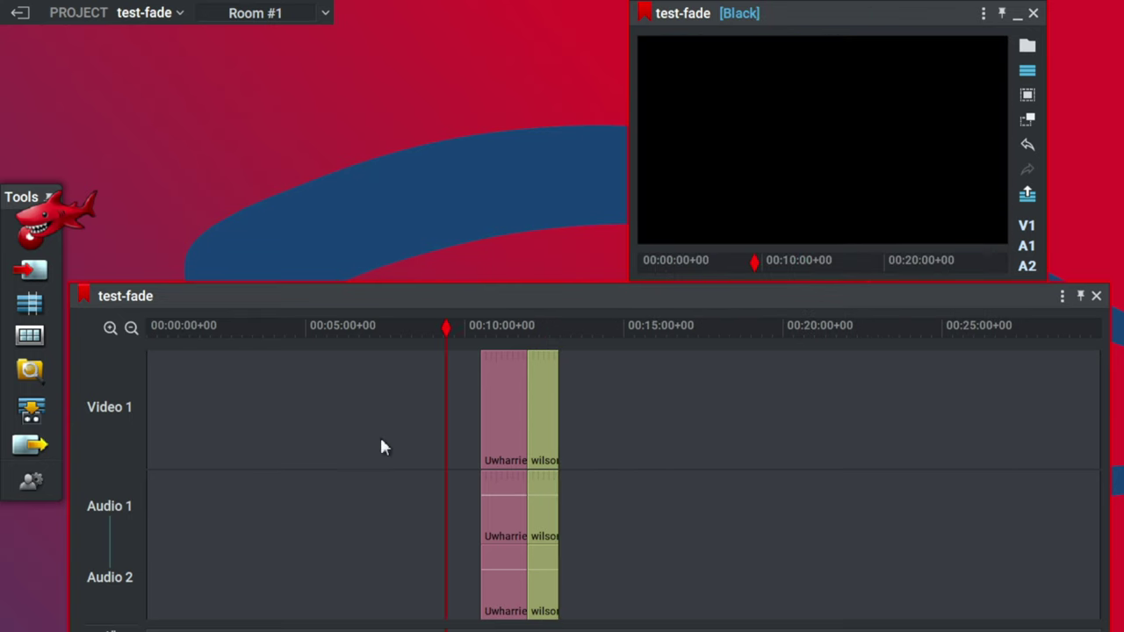
{"action": "right_click", "coordinate": [216, 355]}
{"action": "left_click", "coordinate": [260, 389]}
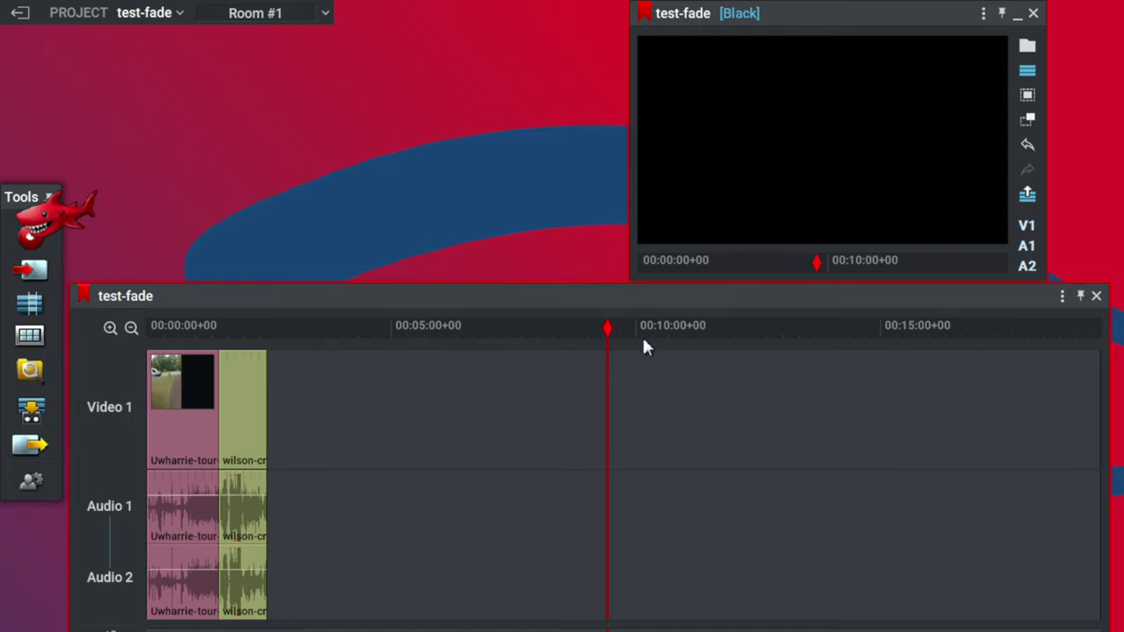
{"action": "left_click_drag", "start_coordinate": [614, 334], "coordinate": [206, 413]}
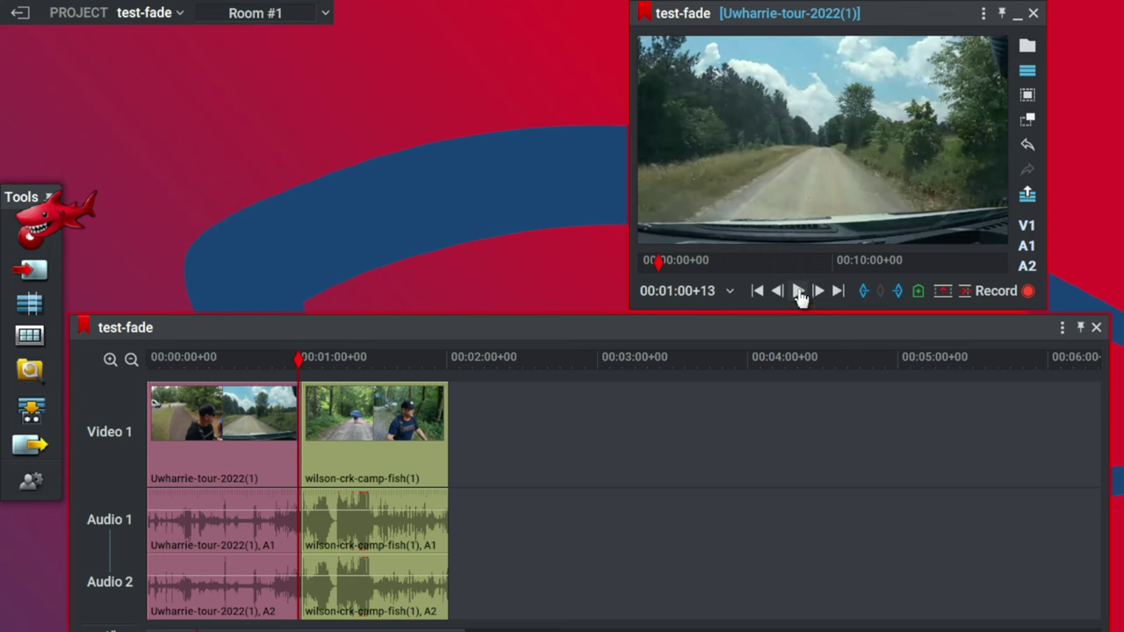
{"action": "left_click", "coordinate": [798, 291]}
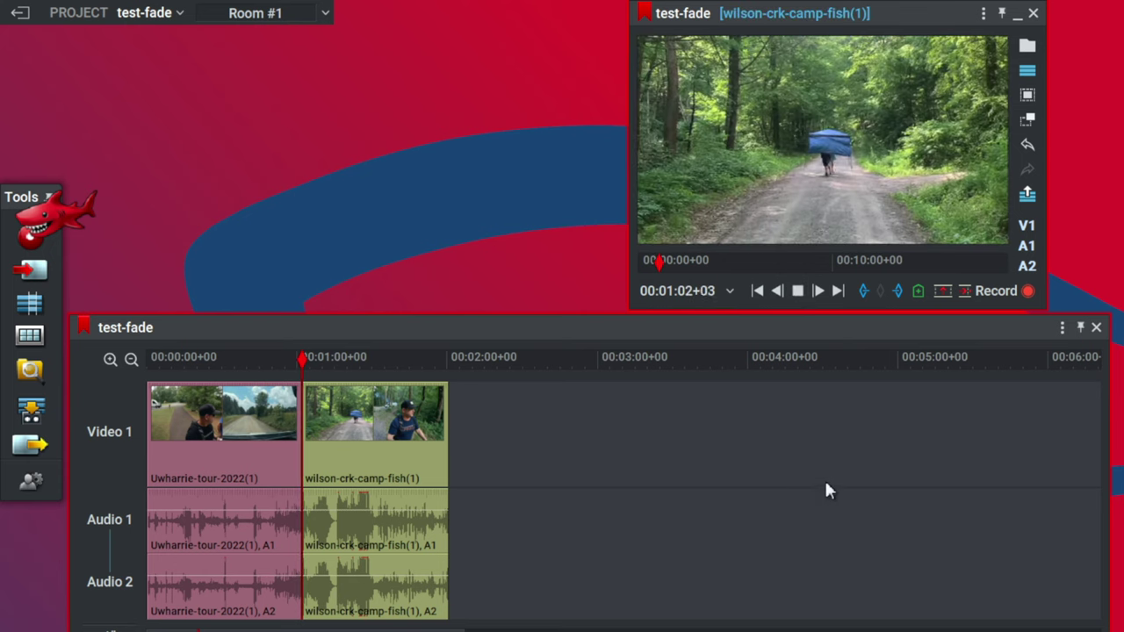
{"action": "left_click", "coordinate": [798, 290]}
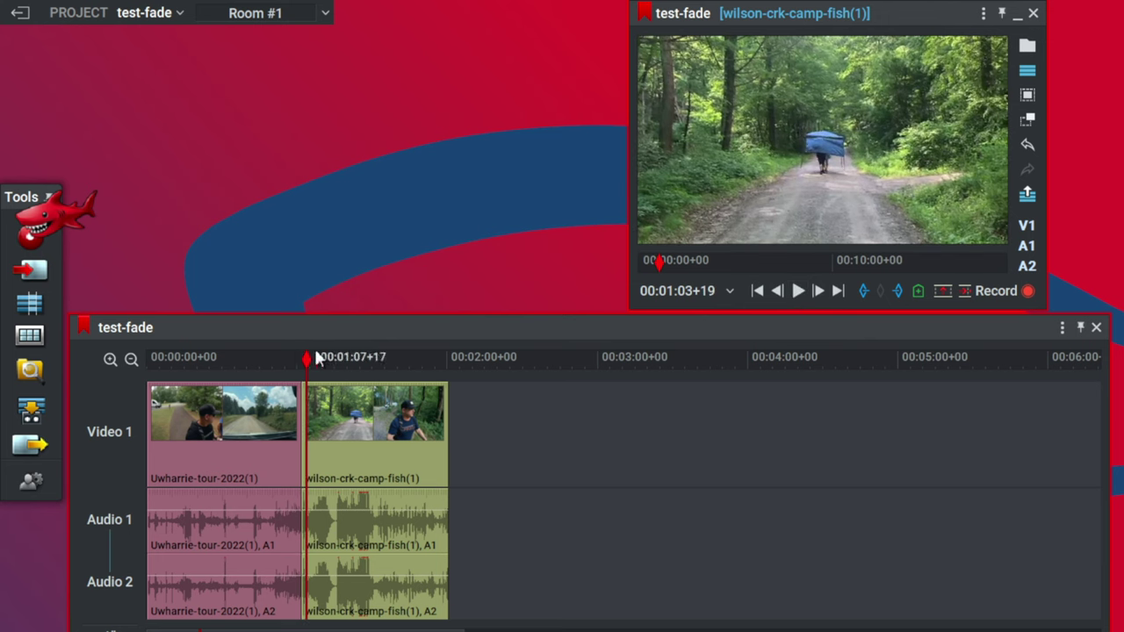
{"action": "left_click_drag", "start_coordinate": [305, 360], "coordinate": [293, 360]}
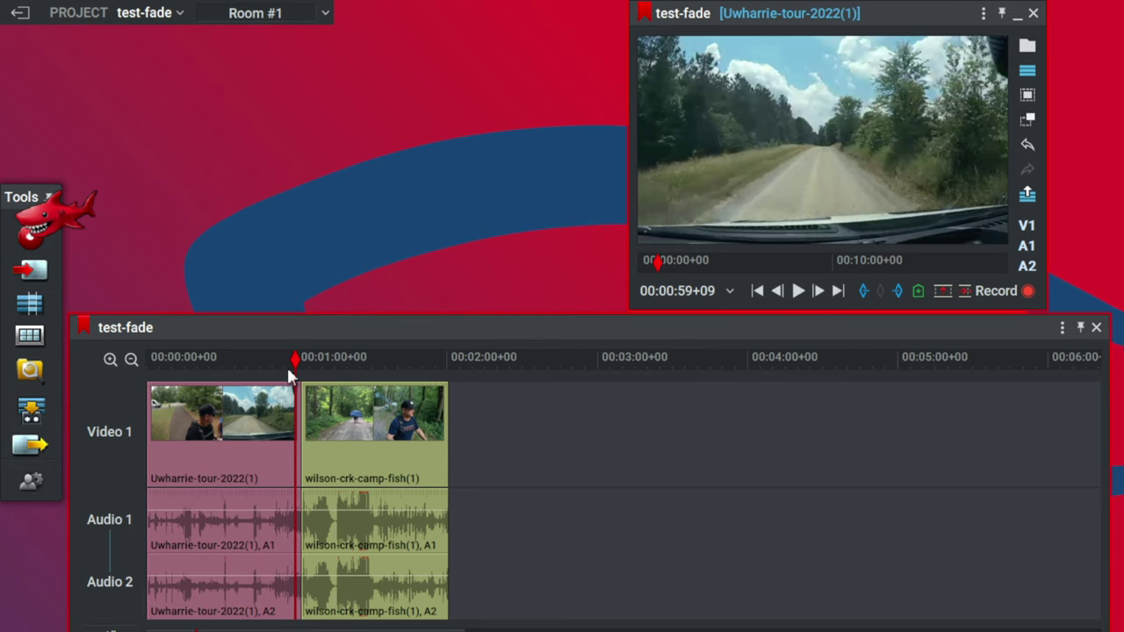
Mark in and out points just before and just after the cut at one minute.
{"action": "left_click", "coordinate": [110, 359]}
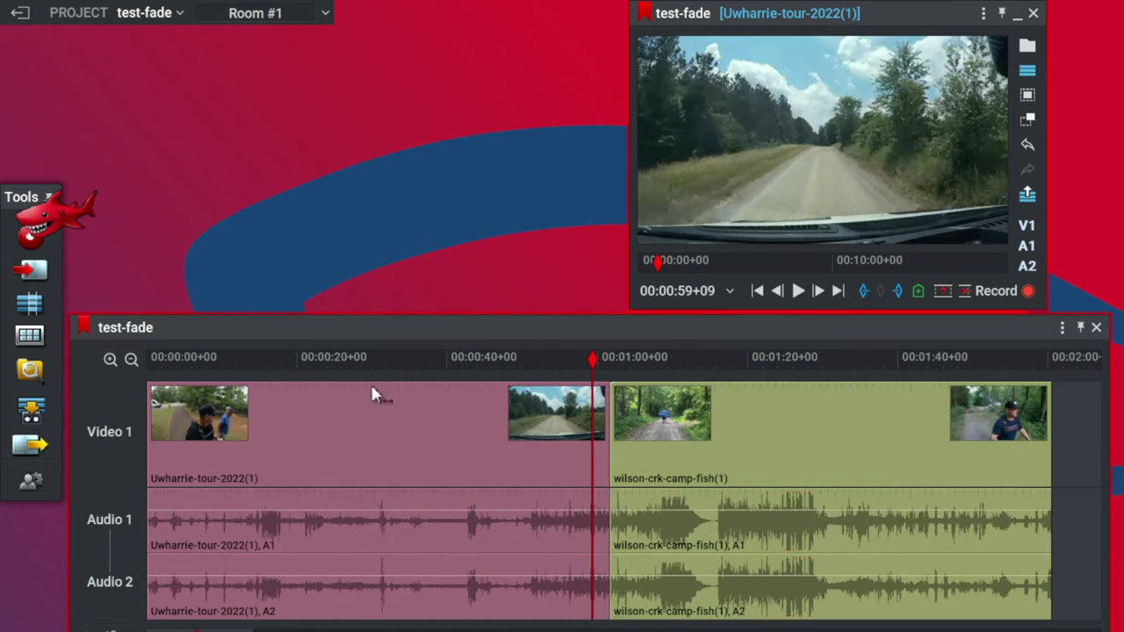
{"action": "left_click", "coordinate": [600, 365]}
{"action": "left_click_drag", "start_coordinate": [600, 366], "coordinate": [602, 361]}
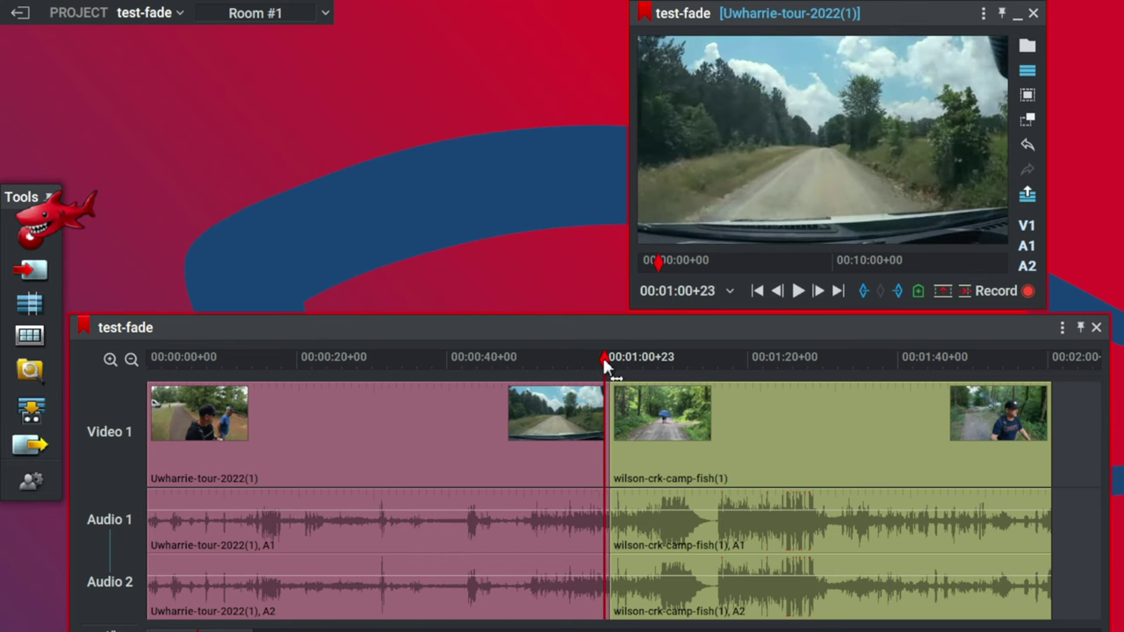
{"action": "left_click", "coordinate": [864, 292]}
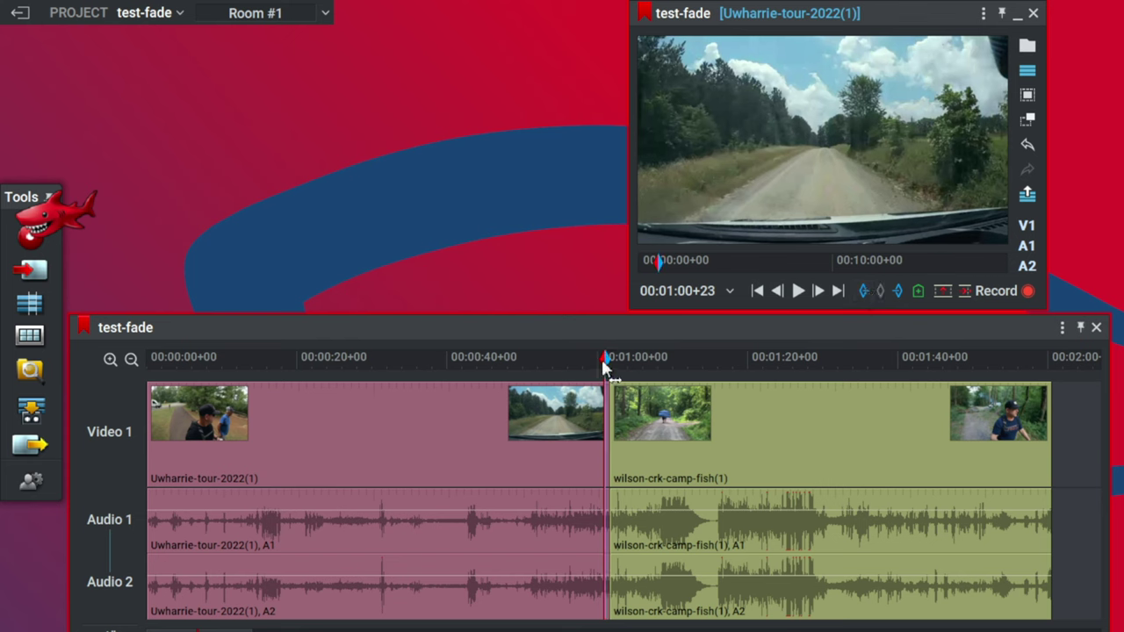
{"action": "left_click_drag", "start_coordinate": [603, 363], "coordinate": [616, 370]}
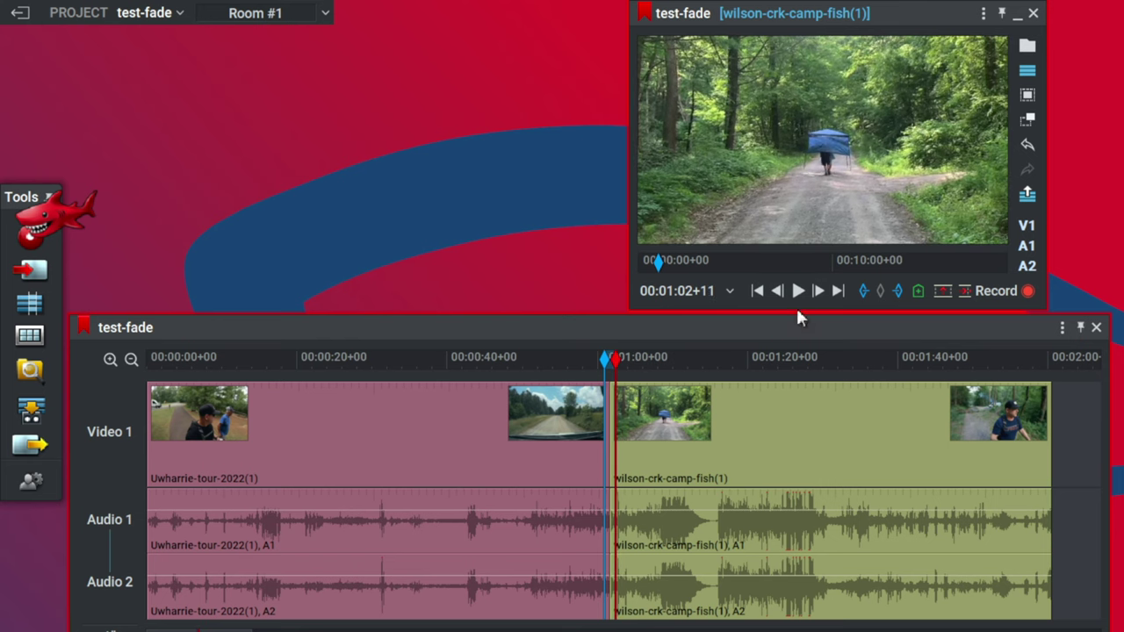
{"action": "left_click", "coordinate": [899, 291]}
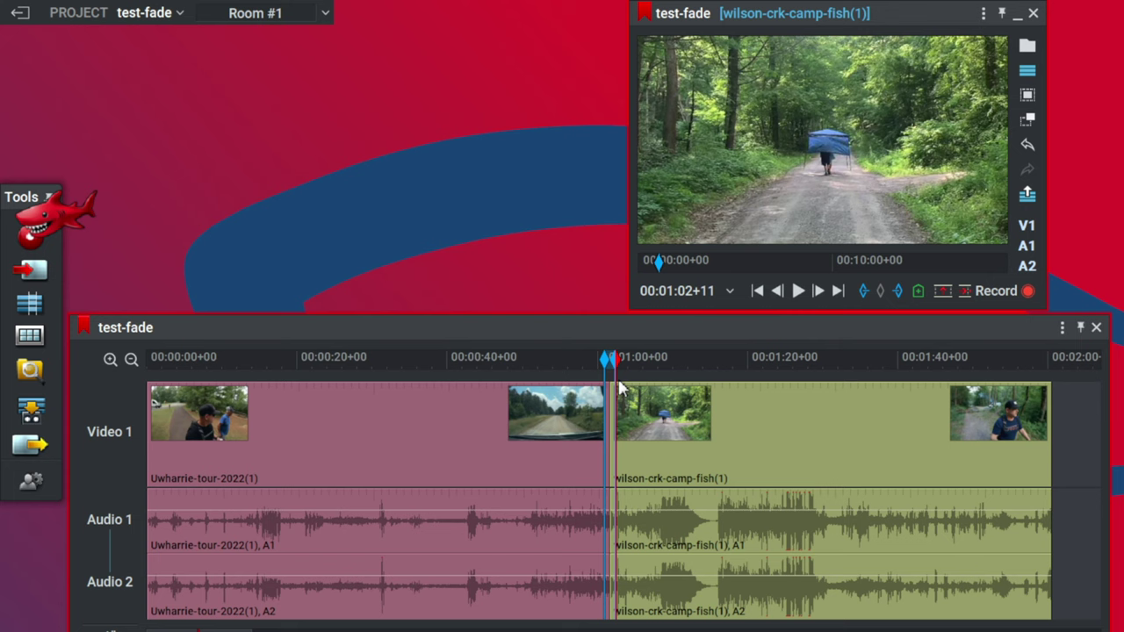
{"action": "scroll", "coordinate": [617, 369], "scroll_direction": "up", "scroll_amount": 3}
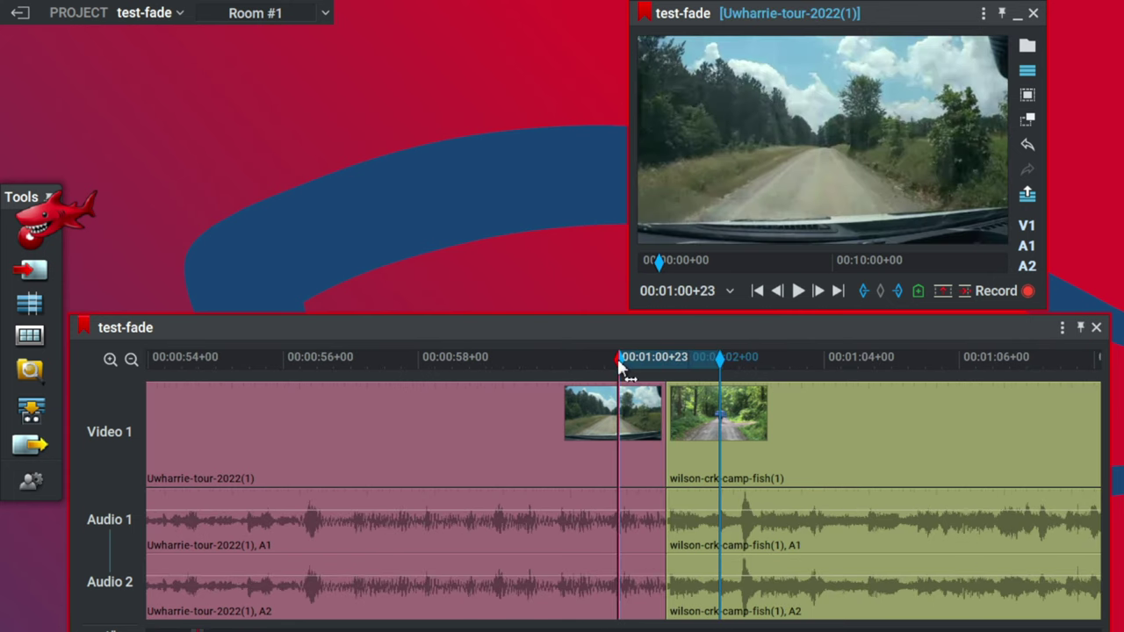
{"action": "left_click_drag", "start_coordinate": [620, 369], "coordinate": [699, 397]}
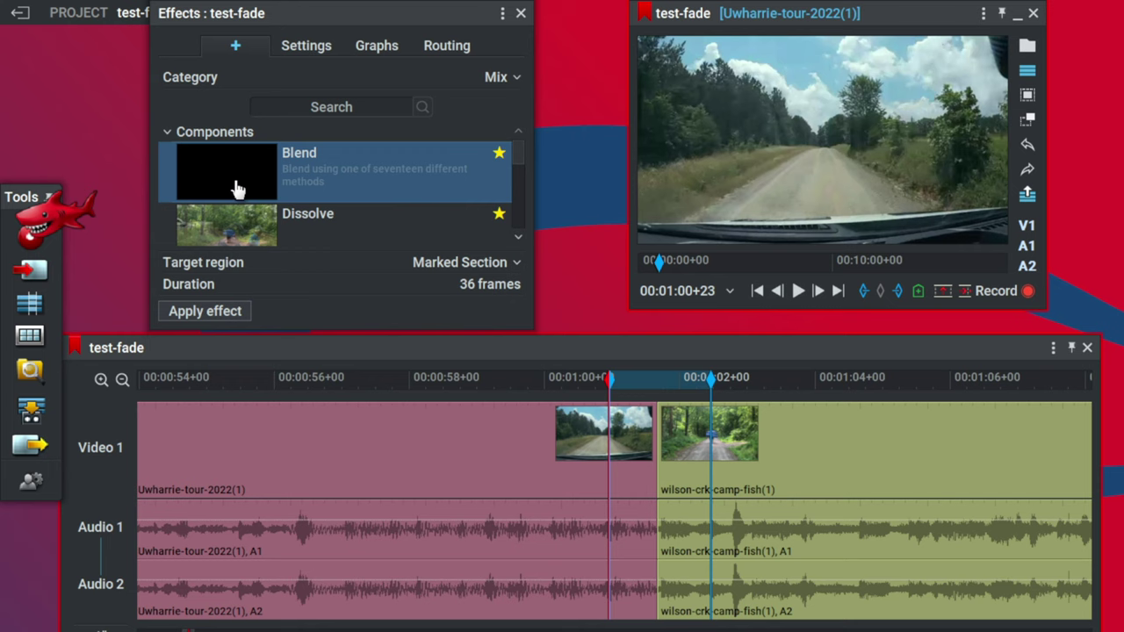
Apply the Blend effect from the Mix category to the marked section.
{"action": "left_click", "coordinate": [509, 79]}
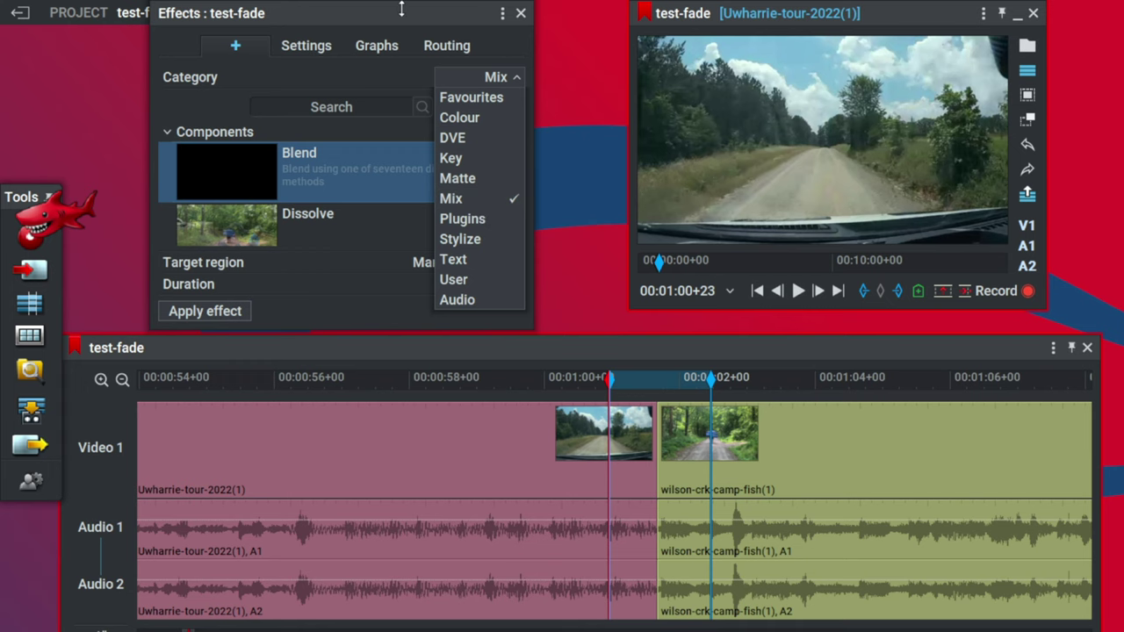
{"action": "double_click", "coordinate": [248, 186]}
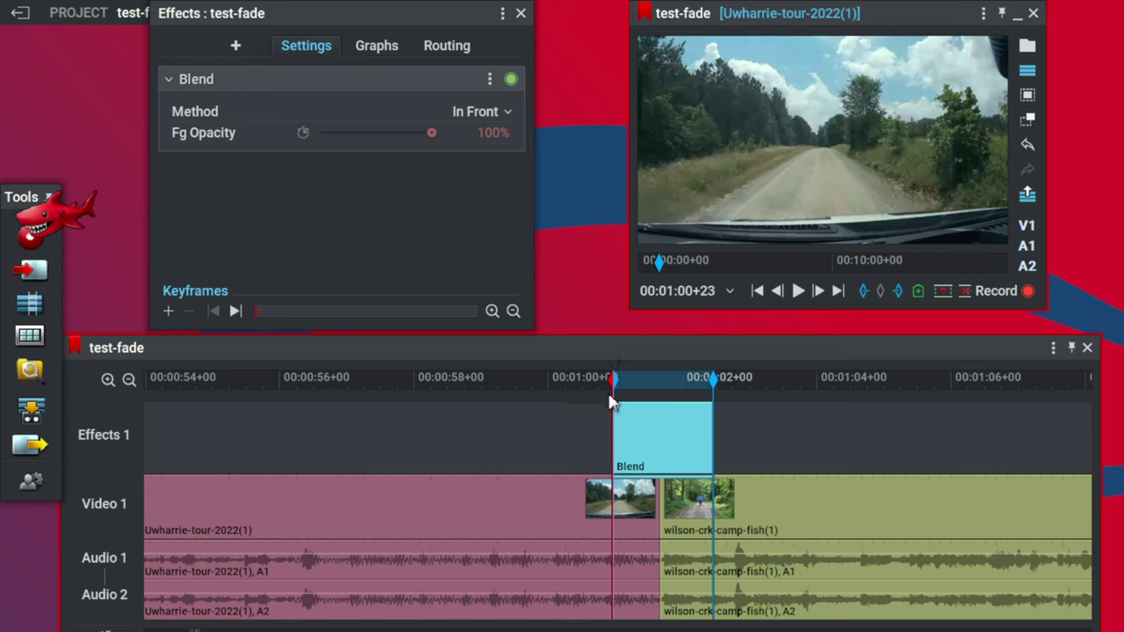
Enable keyframing on the Blend's Fg Opacity, leaving it at 100%.
{"action": "left_click", "coordinate": [303, 132]}
{"action": "mouse_move", "coordinate": [433, 136]}
{"action": "left_mouse_down"}
{"action": "mouse_move", "coordinate": [316, 138]}
{"action": "mouse_move", "coordinate": [449, 137]}
{"action": "left_mouse_up"}
{"action": "left_click_drag", "start_coordinate": [843, 298], "coordinate": [830, 298]}
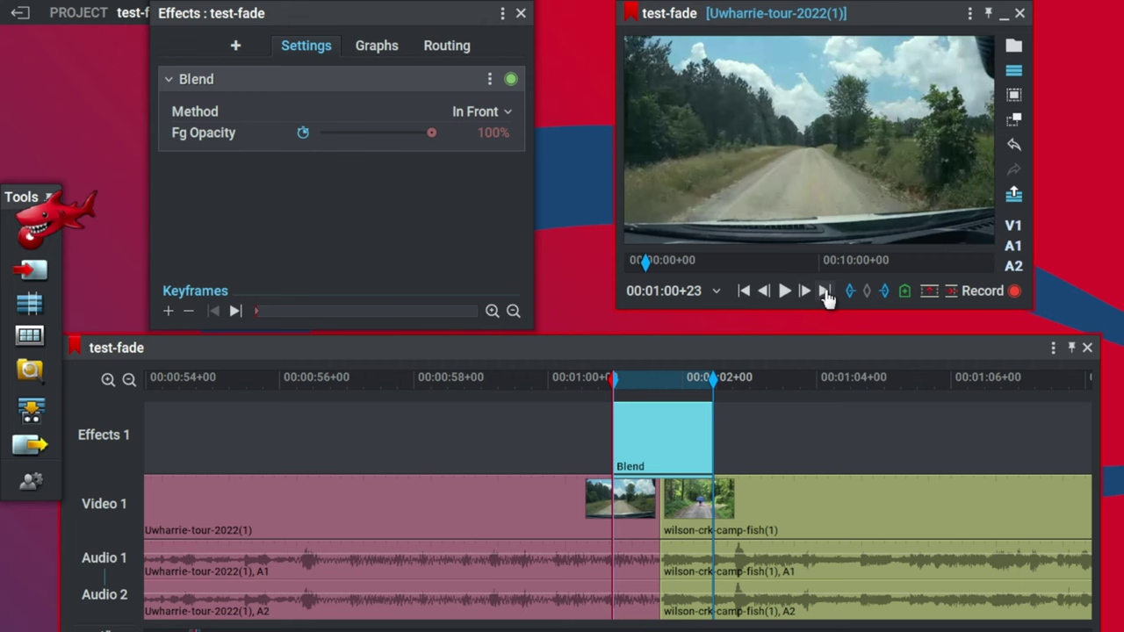
Keyframe Fg Opacity to 0% at the section midpoint and back to 100% at its end.
{"action": "left_click", "coordinate": [825, 292]}
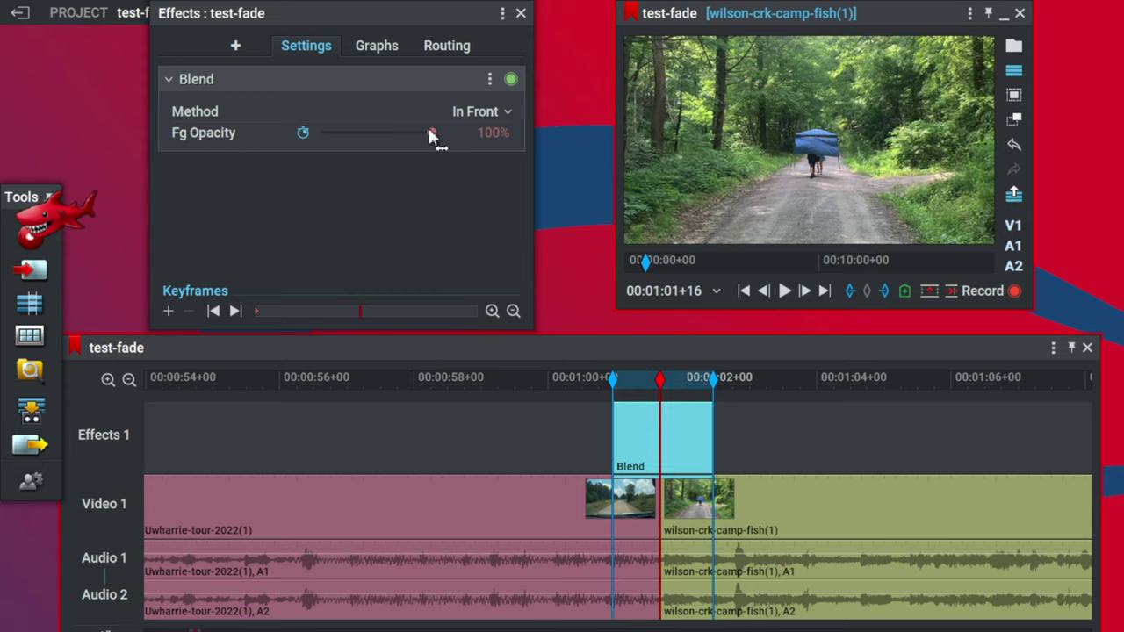
{"action": "left_click_drag", "start_coordinate": [430, 136], "coordinate": [293, 133]}
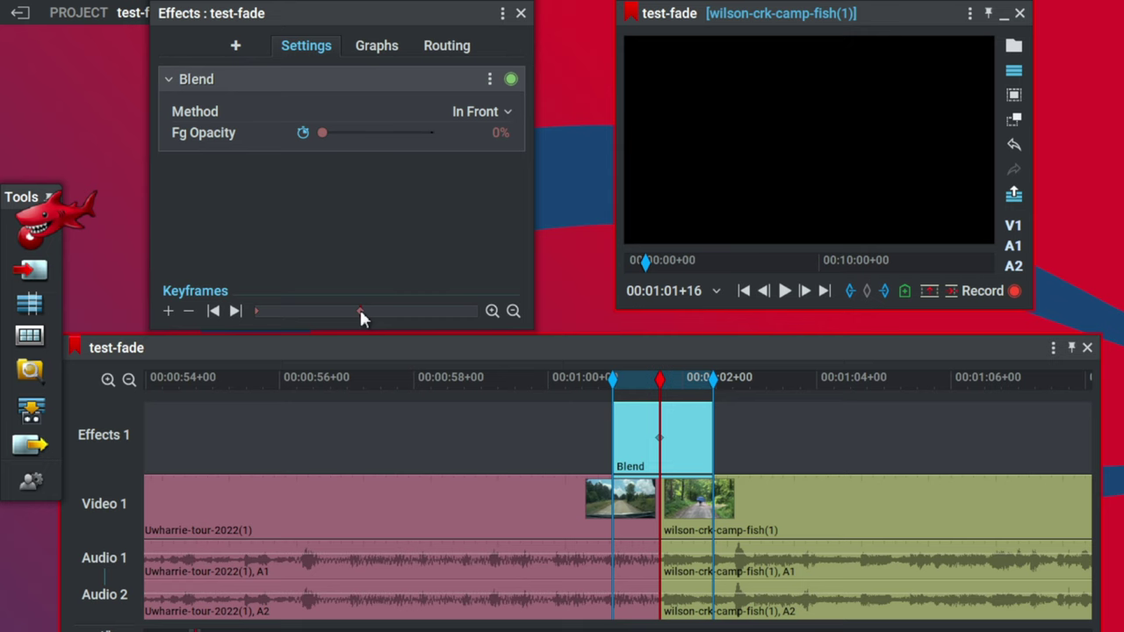
{"action": "left_click", "coordinate": [236, 312]}
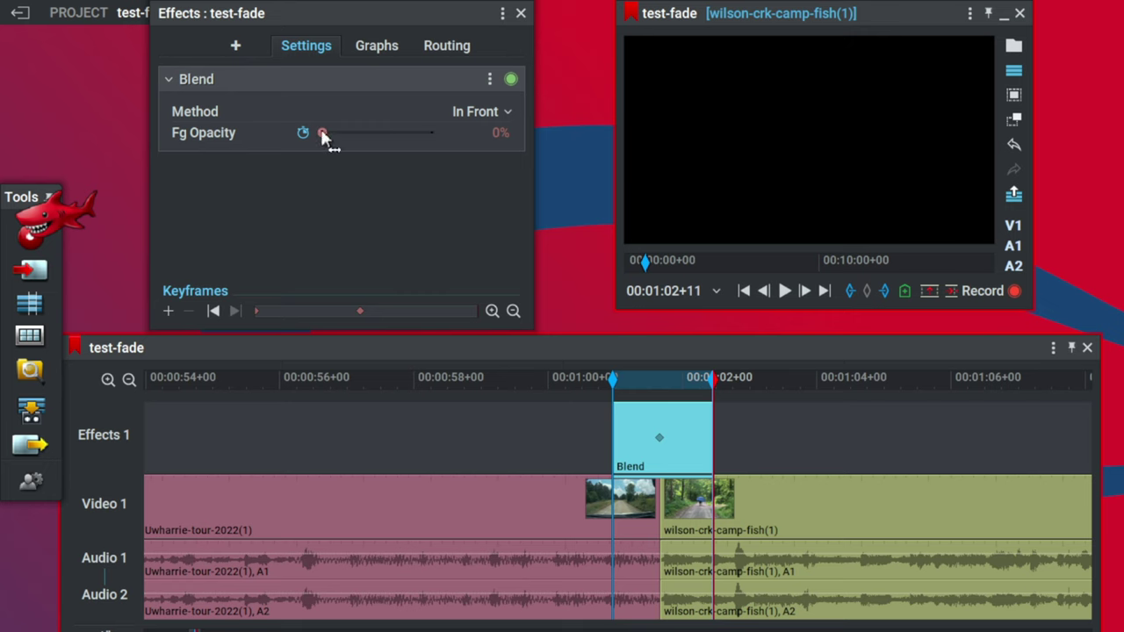
{"action": "left_click_drag", "start_coordinate": [323, 133], "coordinate": [455, 137]}
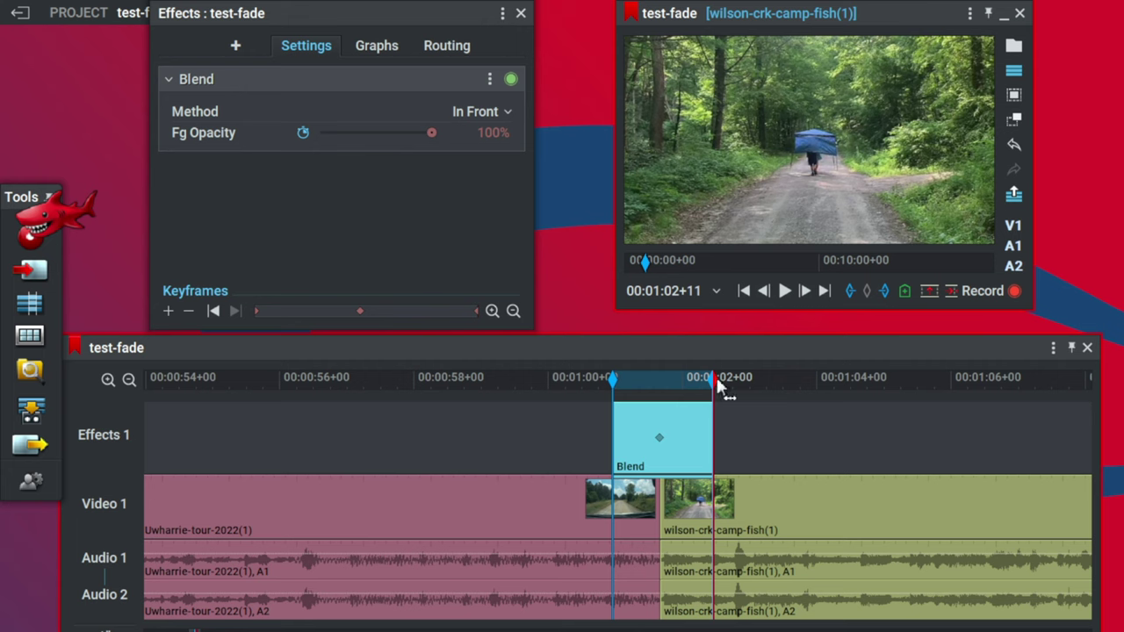
Play and scrub through the Blend cross-fade to review it.
{"action": "left_click_drag", "start_coordinate": [713, 375], "coordinate": [586, 429]}
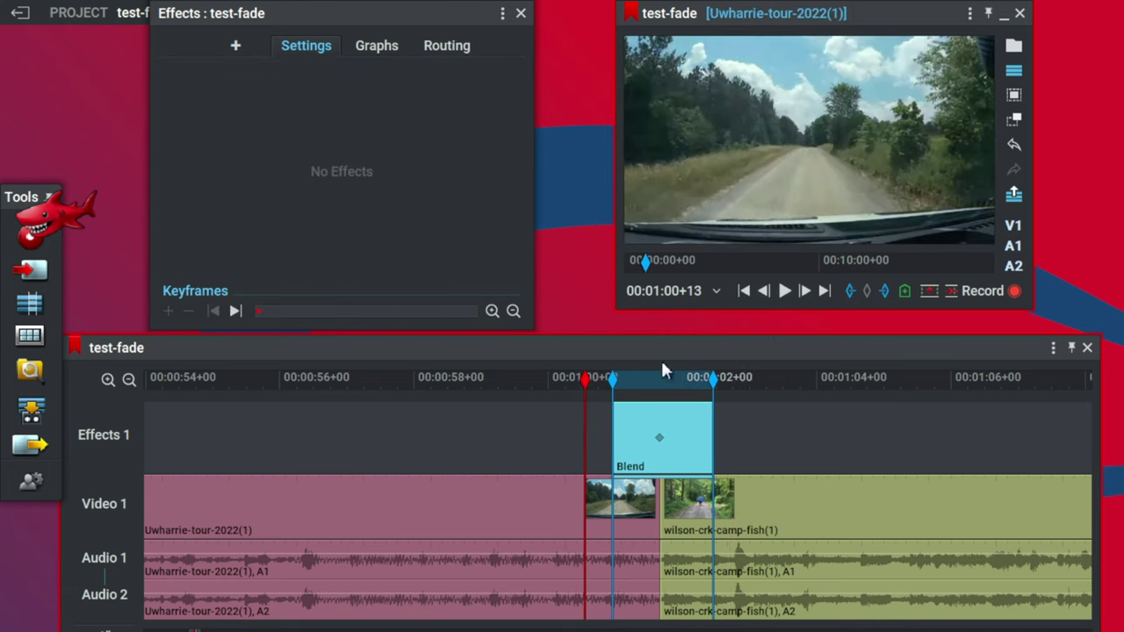
{"action": "left_click", "coordinate": [785, 294]}
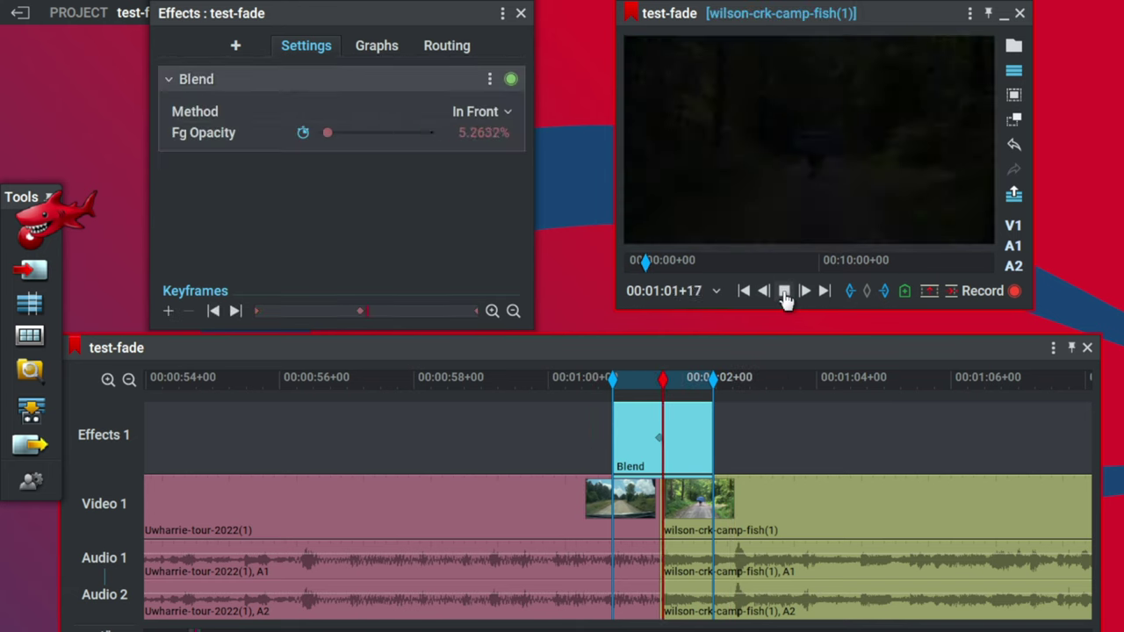
{"action": "left_click", "coordinate": [784, 293]}
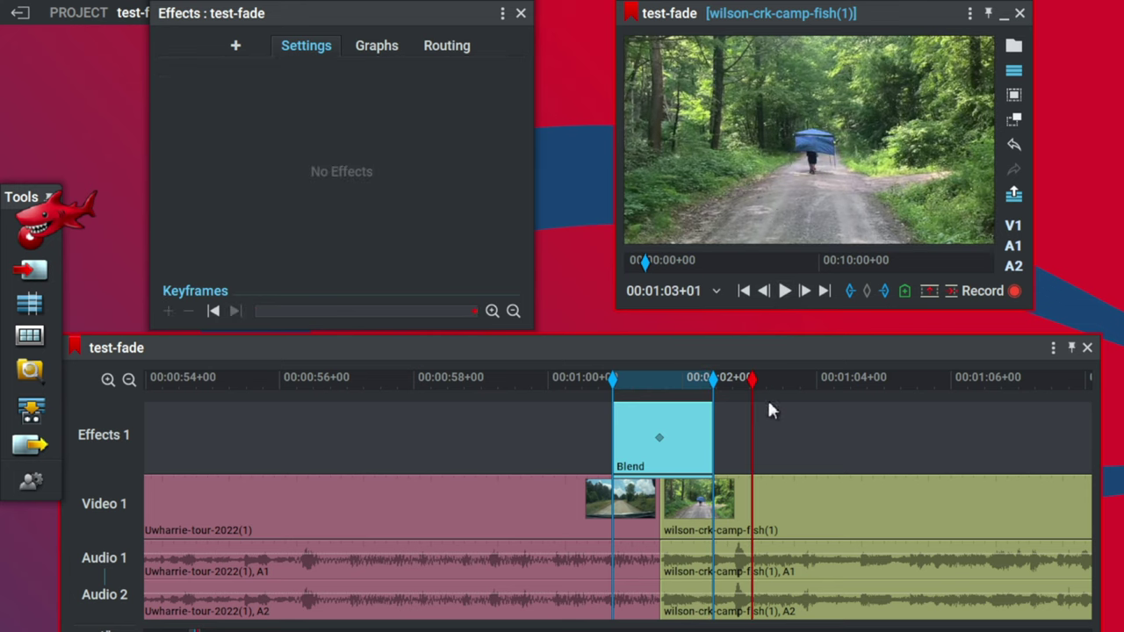
{"action": "left_click", "coordinate": [615, 385]}
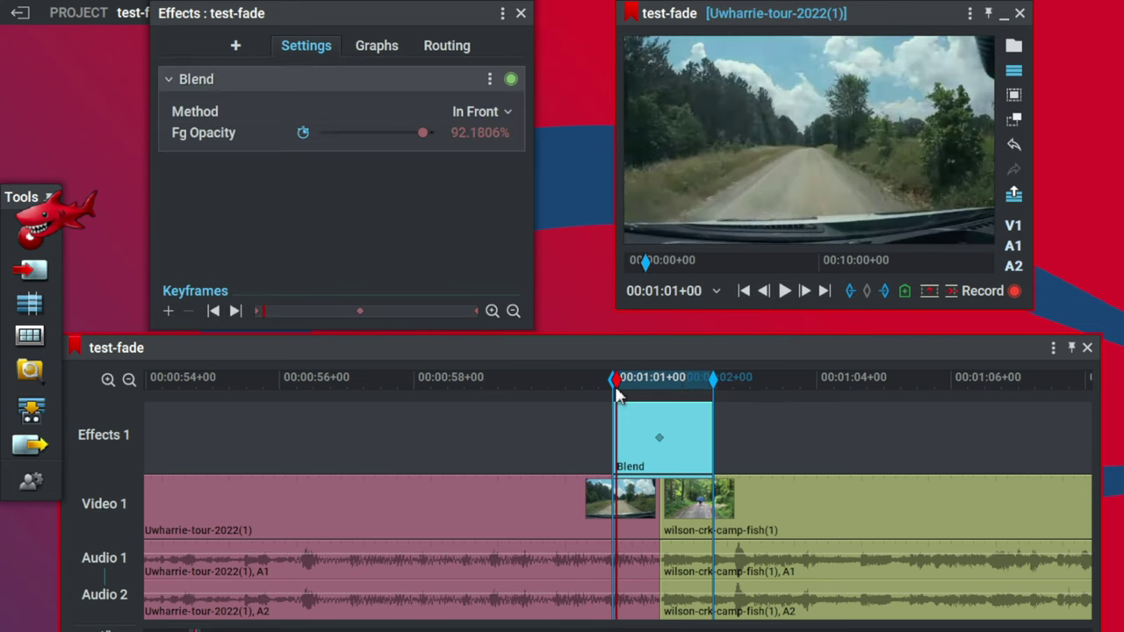
{"action": "left_click_drag", "start_coordinate": [615, 393], "coordinate": [677, 485]}
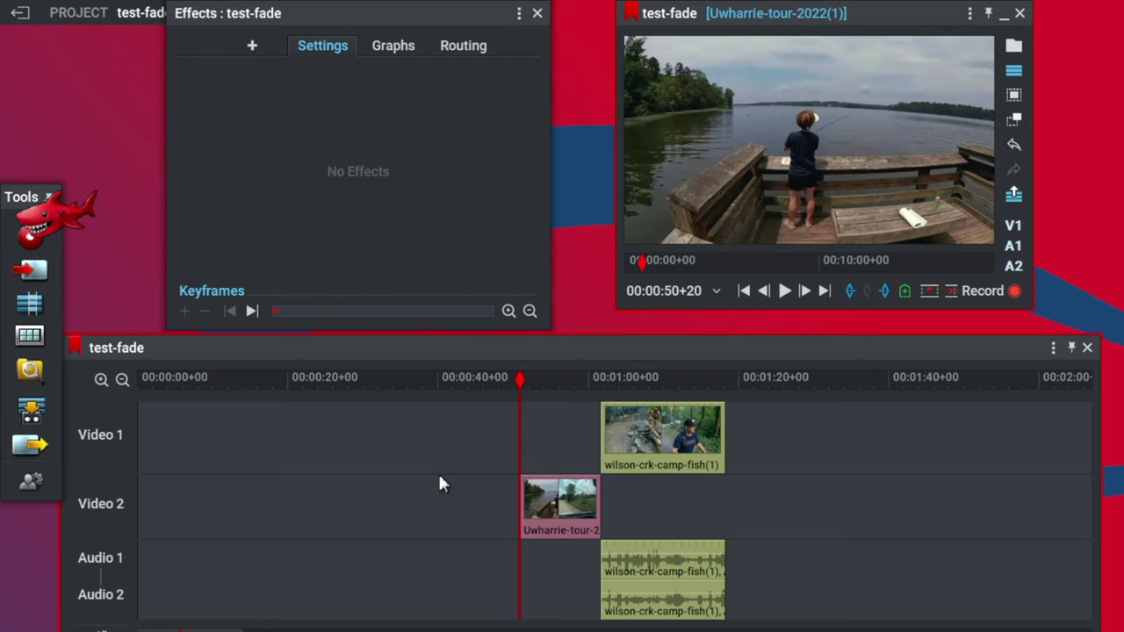
Close the Video 1 gap before the wilson clip.
{"action": "right_click", "coordinate": [215, 423]}
{"action": "left_click", "coordinate": [297, 400]}
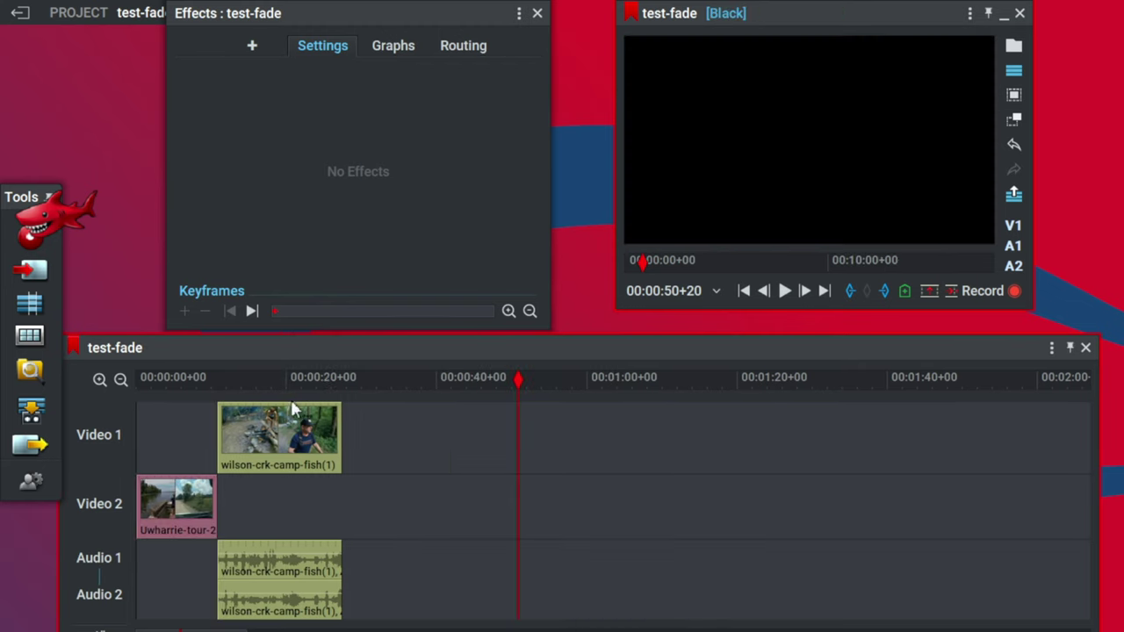
{"action": "left_click_drag", "start_coordinate": [509, 378], "coordinate": [170, 447]}
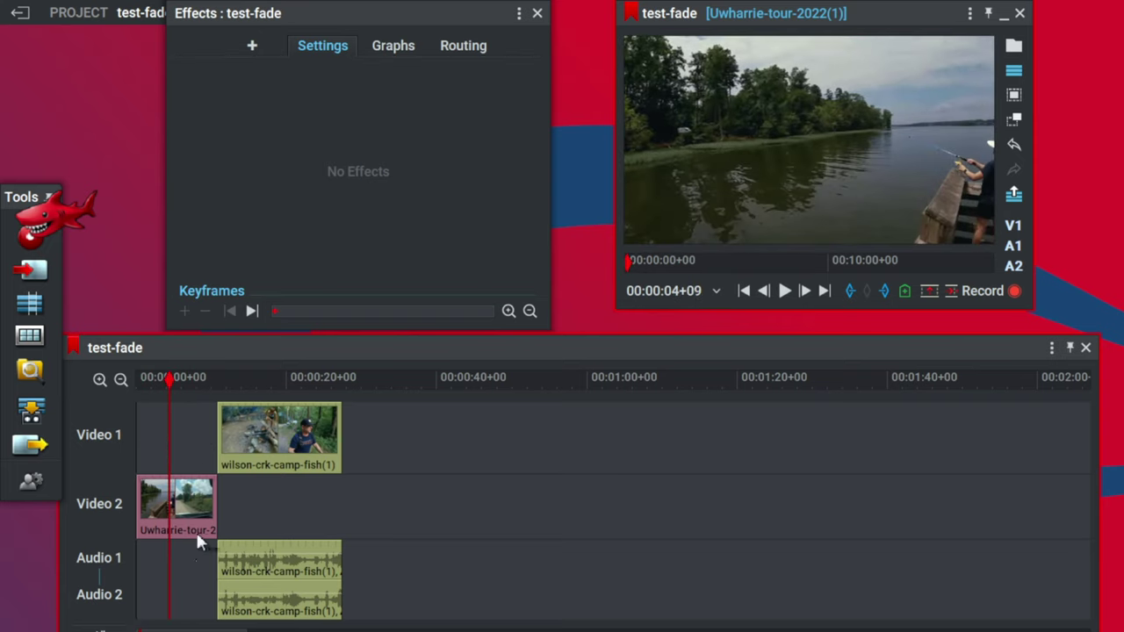
Remove the Uwharrie clip's part after the playhead and close the resulting gap.
{"action": "right_click", "coordinate": [190, 505]}
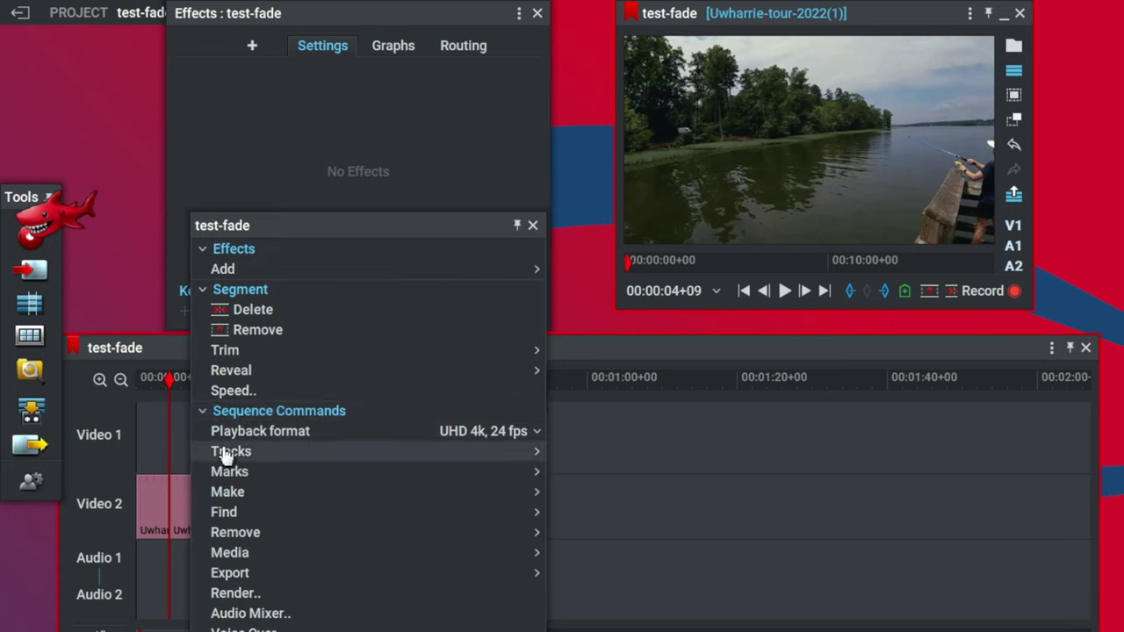
{"action": "left_click", "coordinate": [289, 330]}
{"action": "right_click", "coordinate": [187, 494]}
{"action": "left_click", "coordinate": [224, 392]}
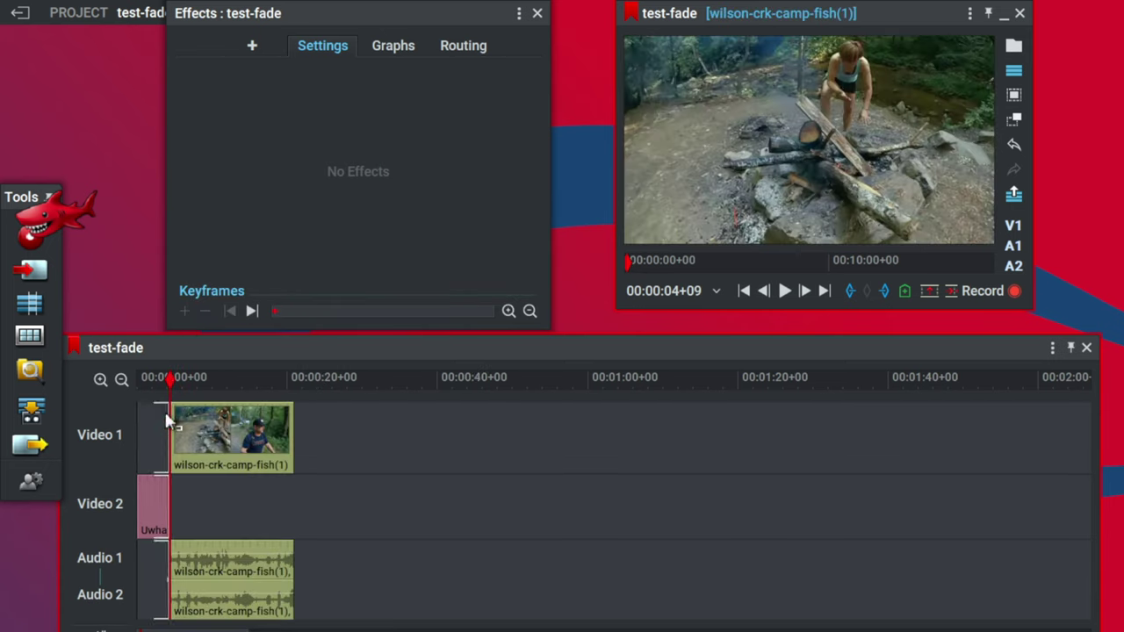
{"action": "left_click", "coordinate": [157, 378]}
{"action": "left_click_drag", "start_coordinate": [157, 377], "coordinate": [272, 427]}
Remove the wilson clip's section under the playhead and close the gap left behind.
{"action": "right_click", "coordinate": [197, 486]}
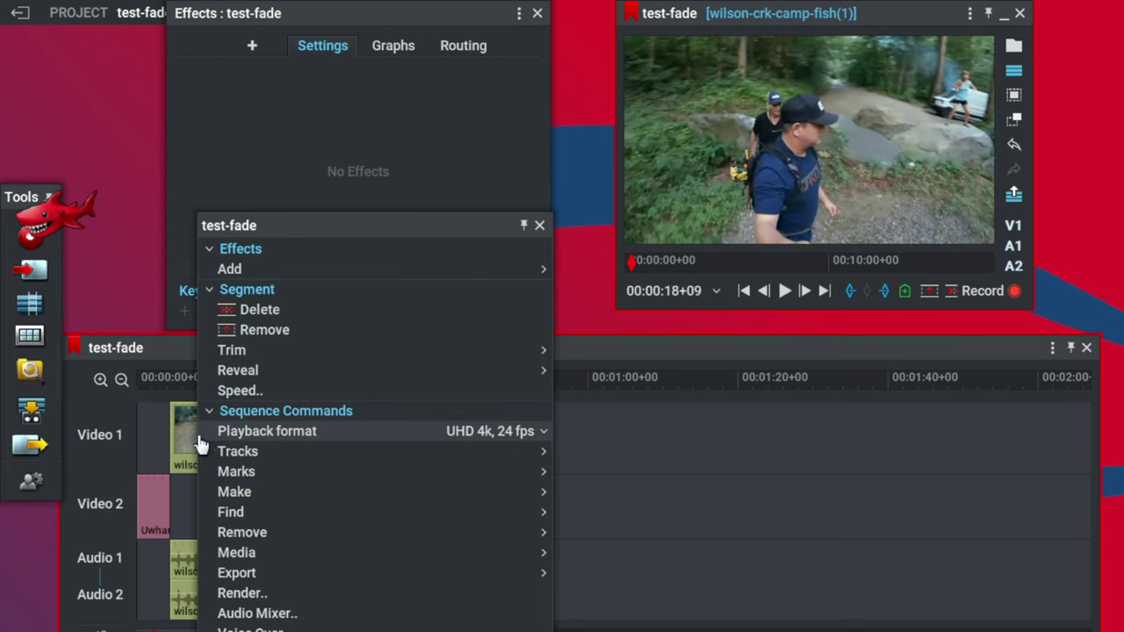
{"action": "left_click", "coordinate": [264, 329]}
{"action": "right_click", "coordinate": [205, 416]}
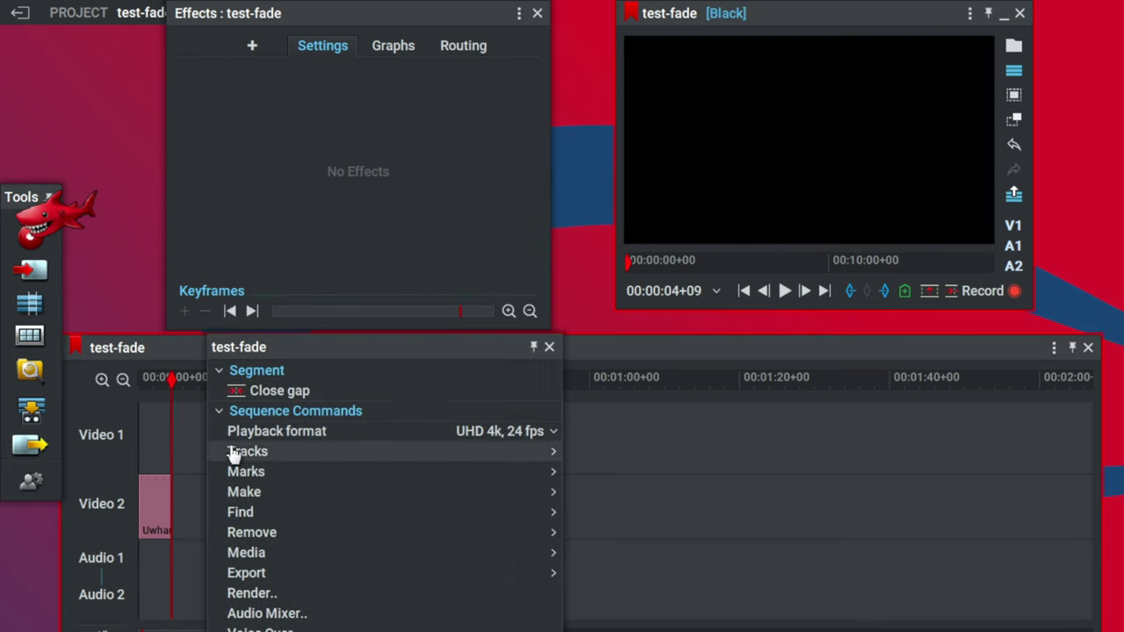
{"action": "left_click", "coordinate": [263, 390]}
{"action": "mouse_move", "coordinate": [167, 374]}
{"action": "left_mouse_down"}
{"action": "mouse_move", "coordinate": [169, 385]}
{"action": "mouse_move", "coordinate": [182, 378]}
{"action": "mouse_move", "coordinate": [161, 378]}
{"action": "left_mouse_up"}
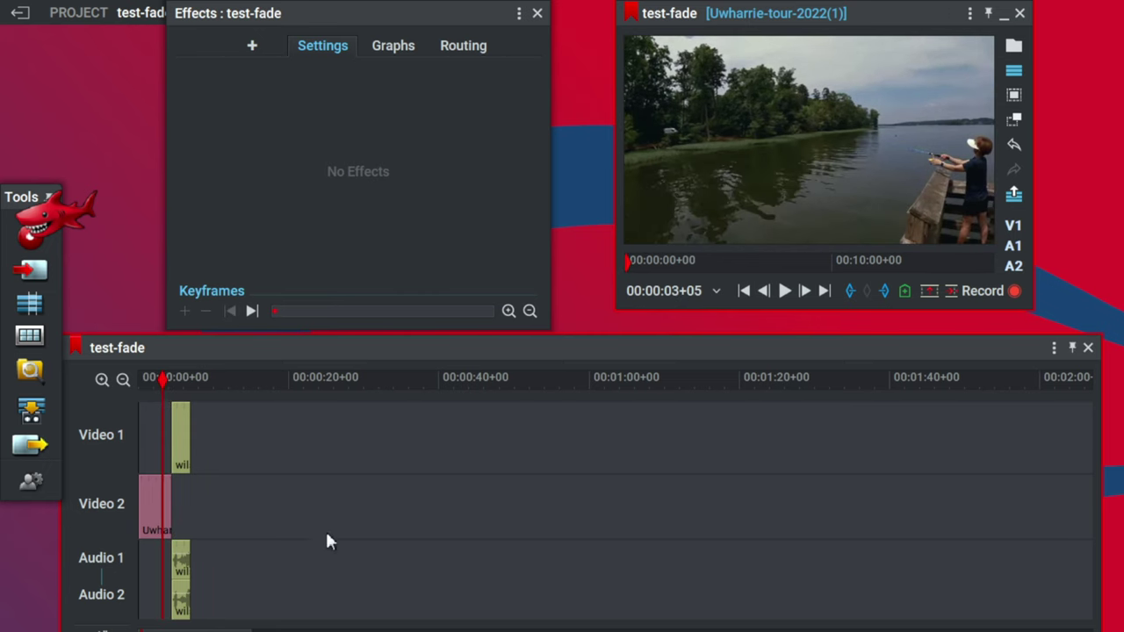
Slide the wilson clip left so it overlaps the end of the Uwharrie clip.
{"action": "left_click", "coordinate": [102, 379]}
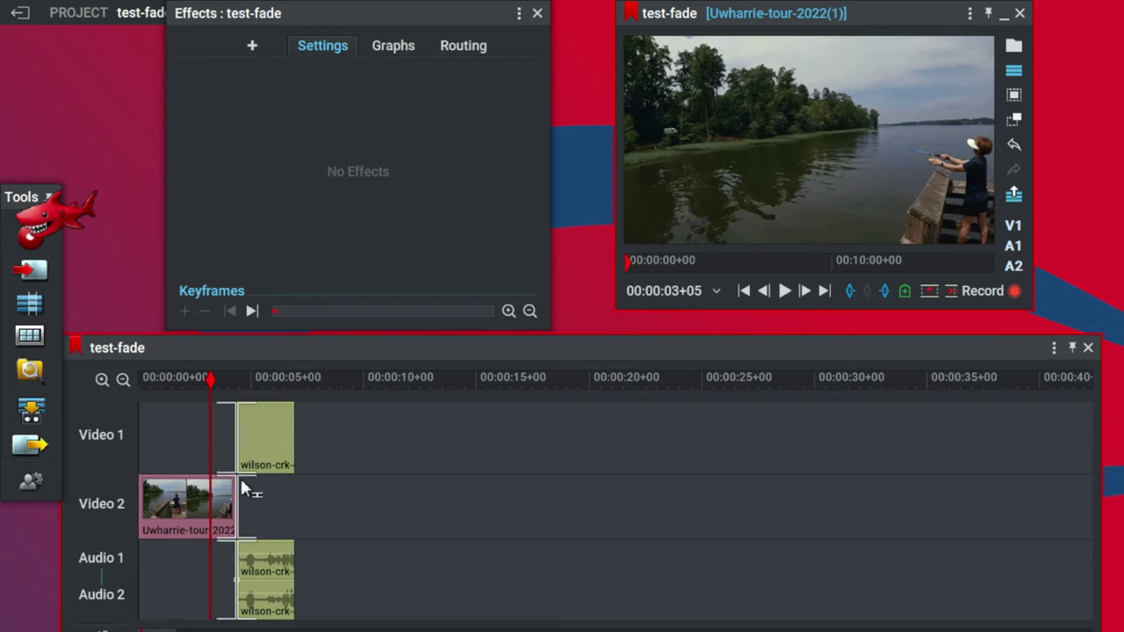
{"action": "key", "text": "End"}
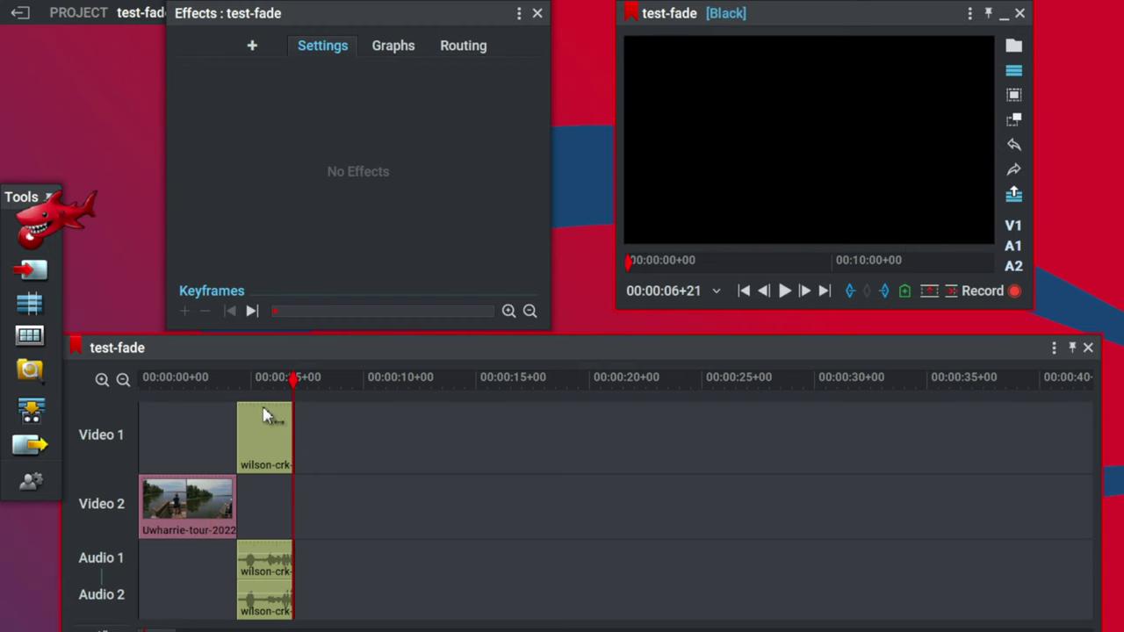
{"action": "left_click_drag", "start_coordinate": [290, 377], "coordinate": [170, 378]}
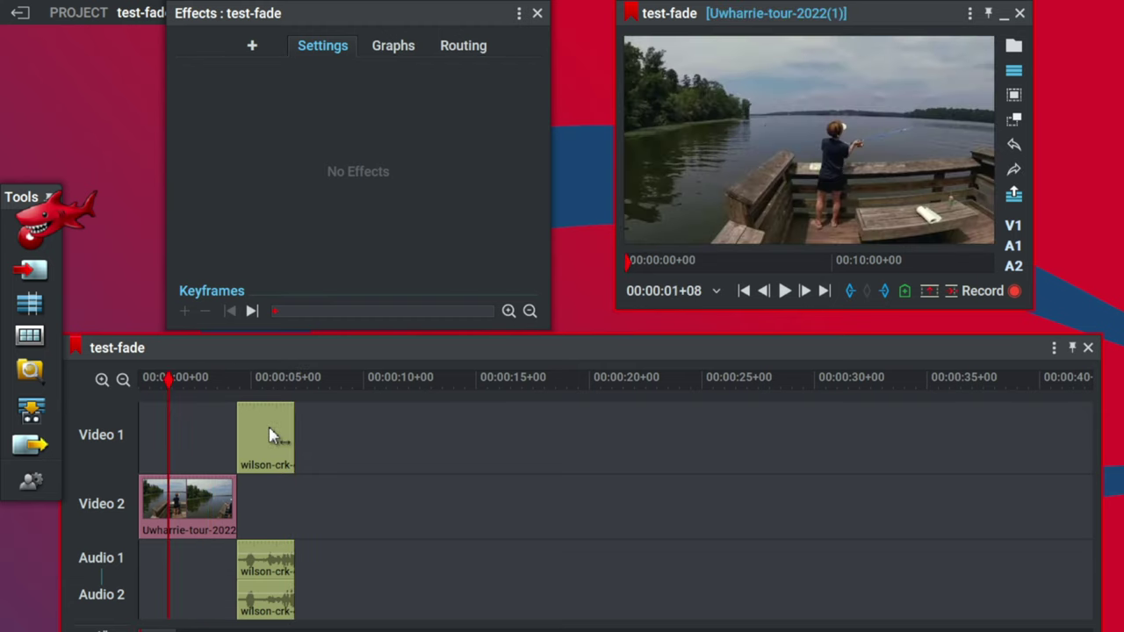
{"action": "left_click_drag", "start_coordinate": [270, 436], "coordinate": [247, 443]}
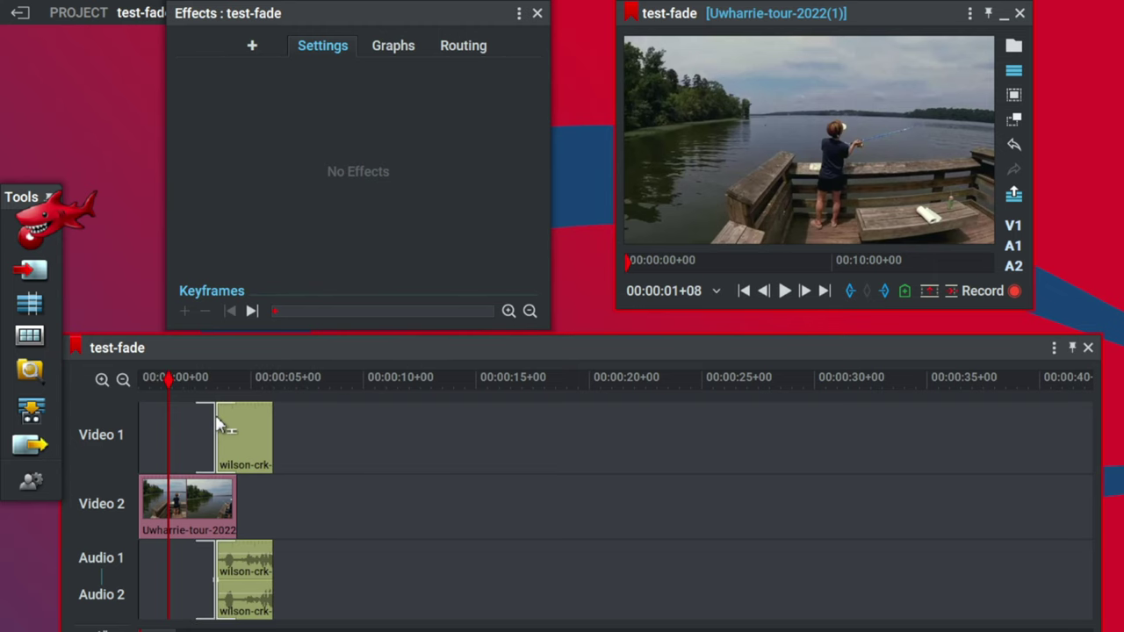
Mark the overlap from 00:00:03+10 to about 00:00:04+09.
{"action": "left_click", "coordinate": [101, 379]}
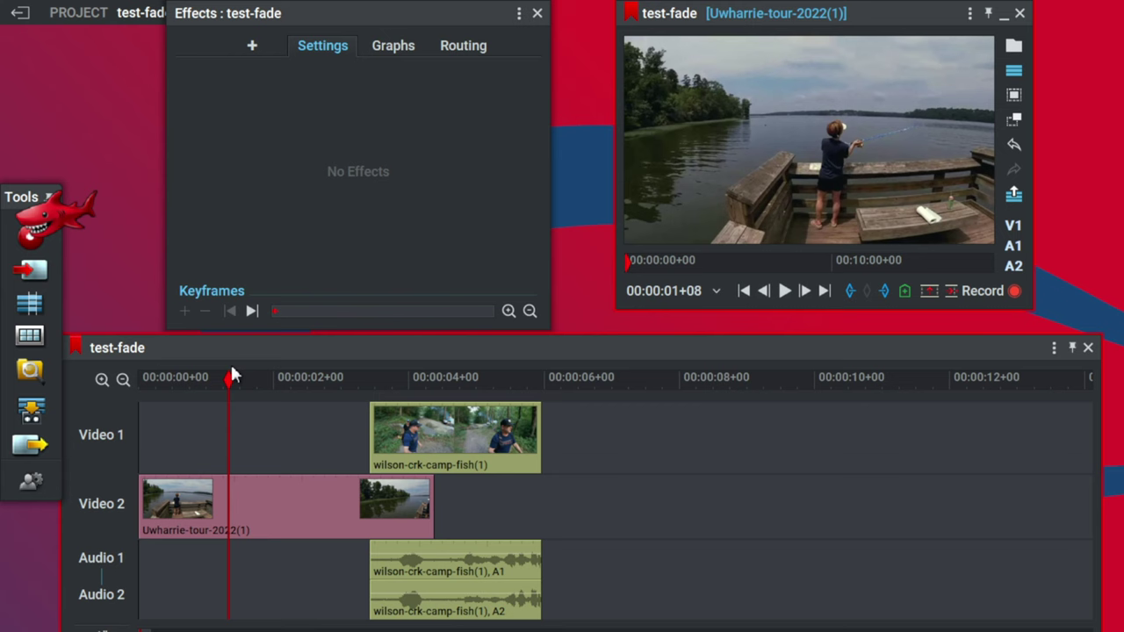
{"action": "left_click", "coordinate": [824, 290]}
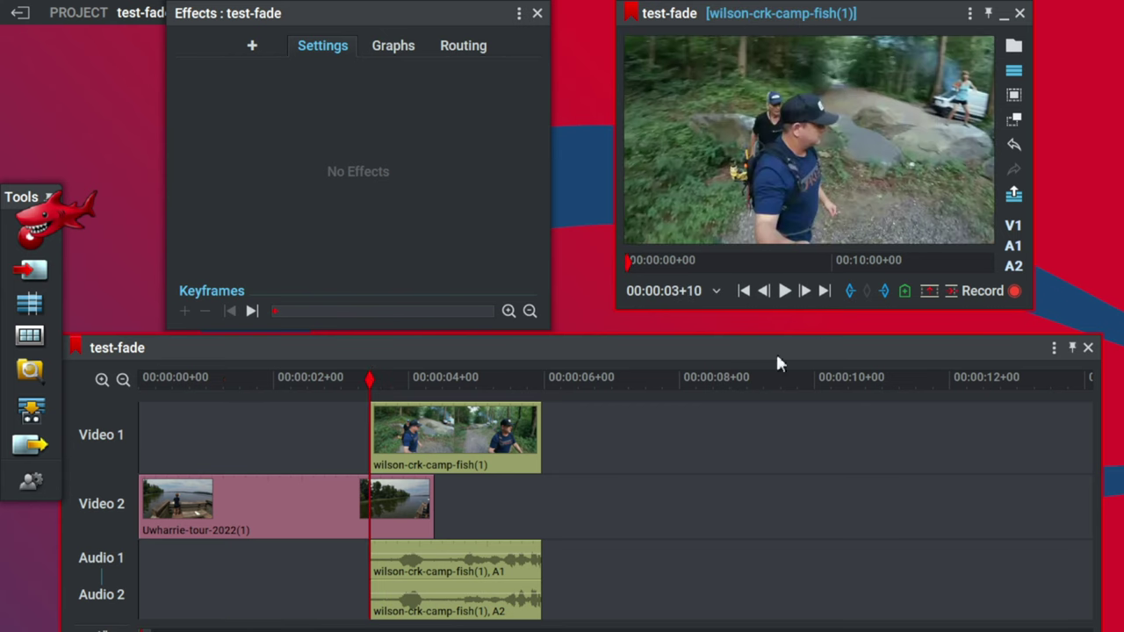
{"action": "left_click", "coordinate": [850, 292]}
{"action": "left_click", "coordinate": [825, 291]}
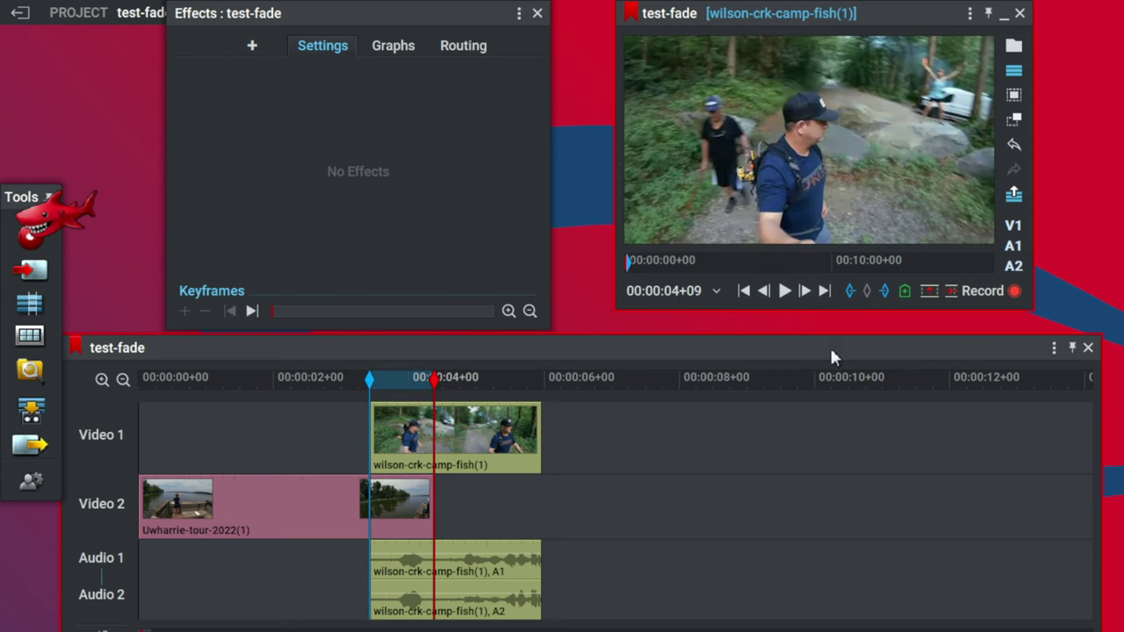
{"action": "left_click", "coordinate": [885, 293]}
{"action": "key", "text": "Up"}
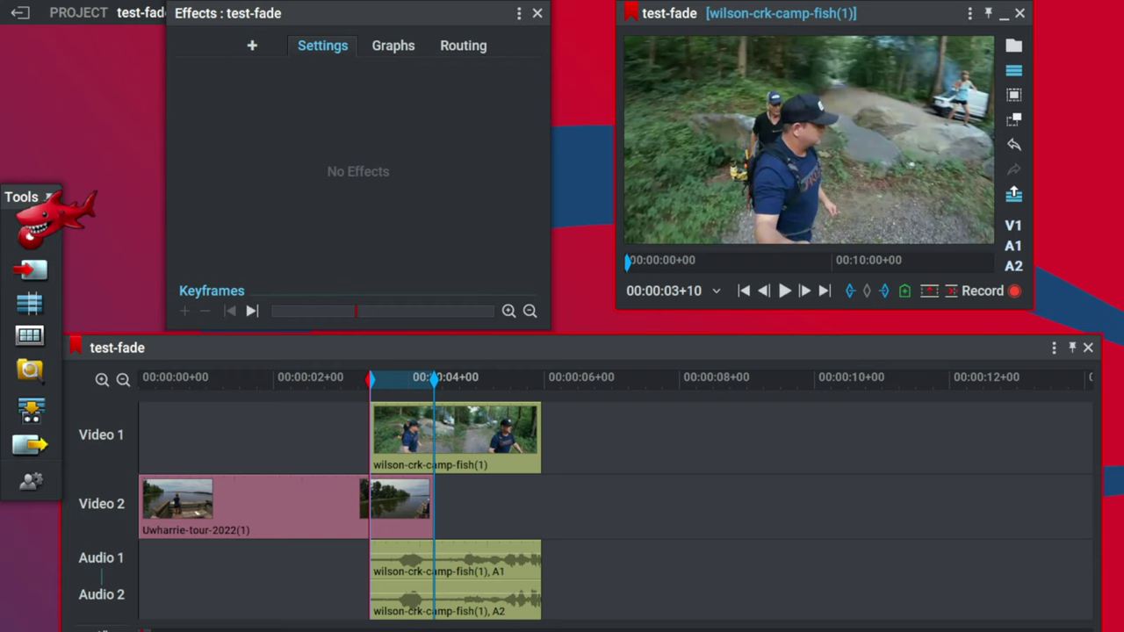
Apply a Mix > Blend effect to the marked overlap and scrub across its start to check it.
{"action": "key", "text": "ctrl+t"}
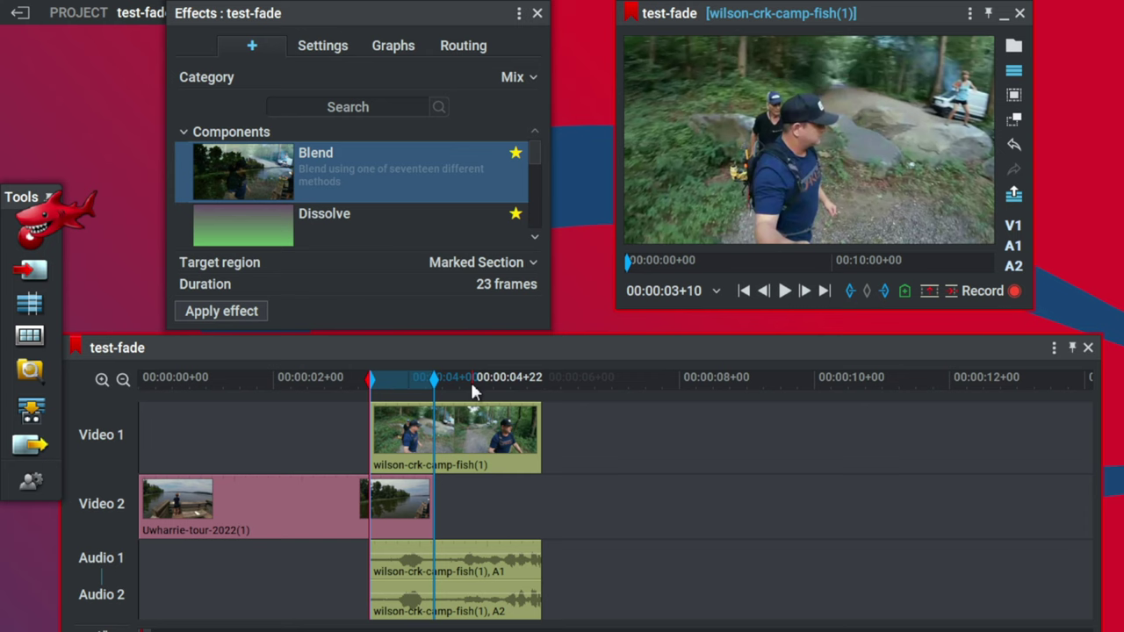
{"action": "double_click", "coordinate": [279, 172]}
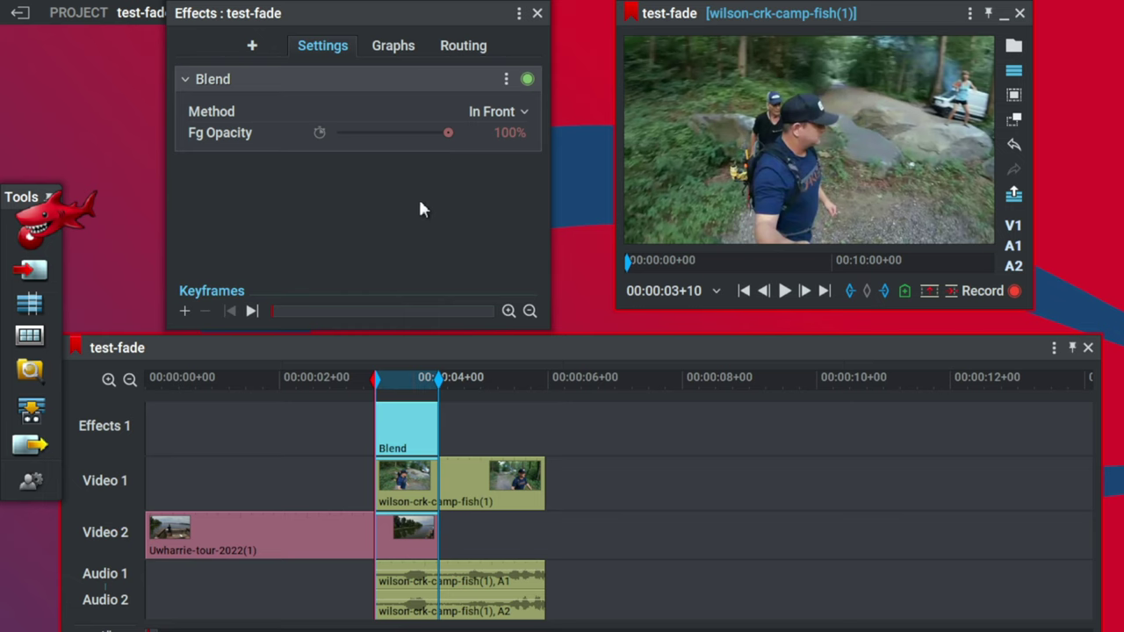
{"action": "mouse_move", "coordinate": [370, 379]}
{"action": "left_mouse_down"}
{"action": "mouse_move", "coordinate": [308, 379]}
{"action": "mouse_move", "coordinate": [409, 399]}
{"action": "mouse_move", "coordinate": [378, 384]}
{"action": "mouse_move", "coordinate": [363, 392]}
{"action": "left_mouse_up"}
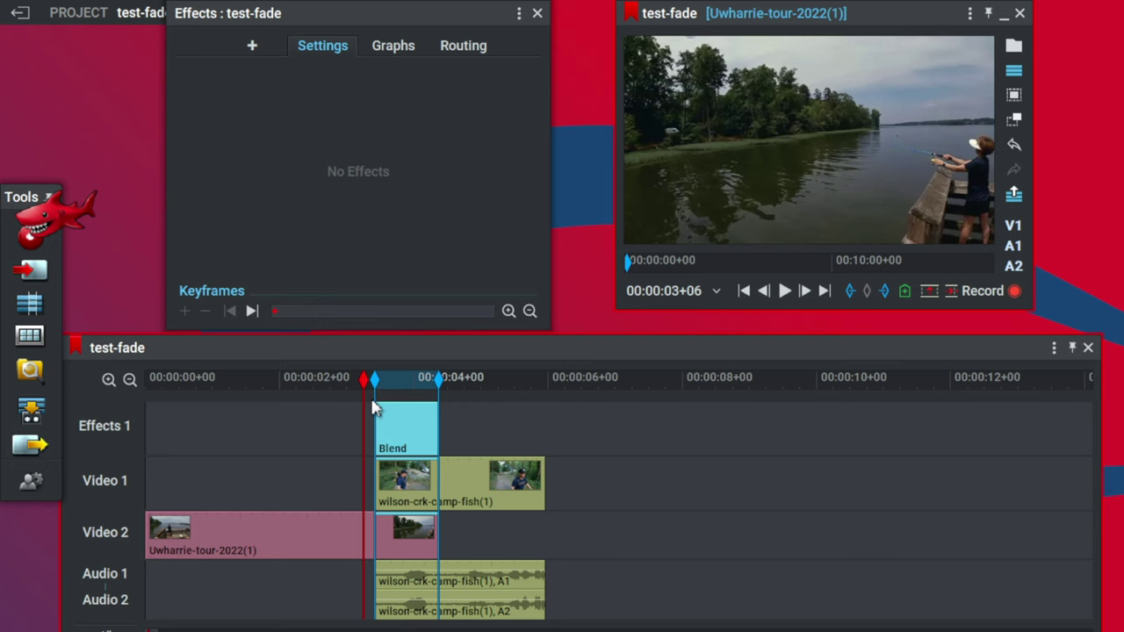
{"action": "left_click_drag", "start_coordinate": [363, 373], "coordinate": [383, 386]}
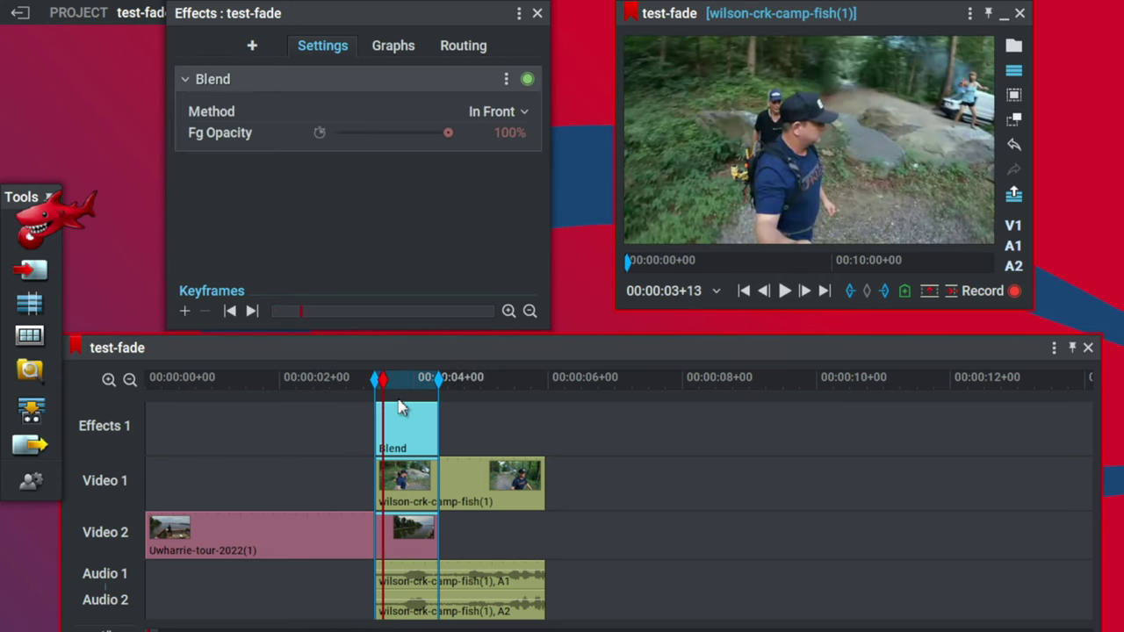
Inspect the Blend's input routing, then return to its settings at the start of the effect.
{"action": "left_click", "coordinate": [474, 57]}
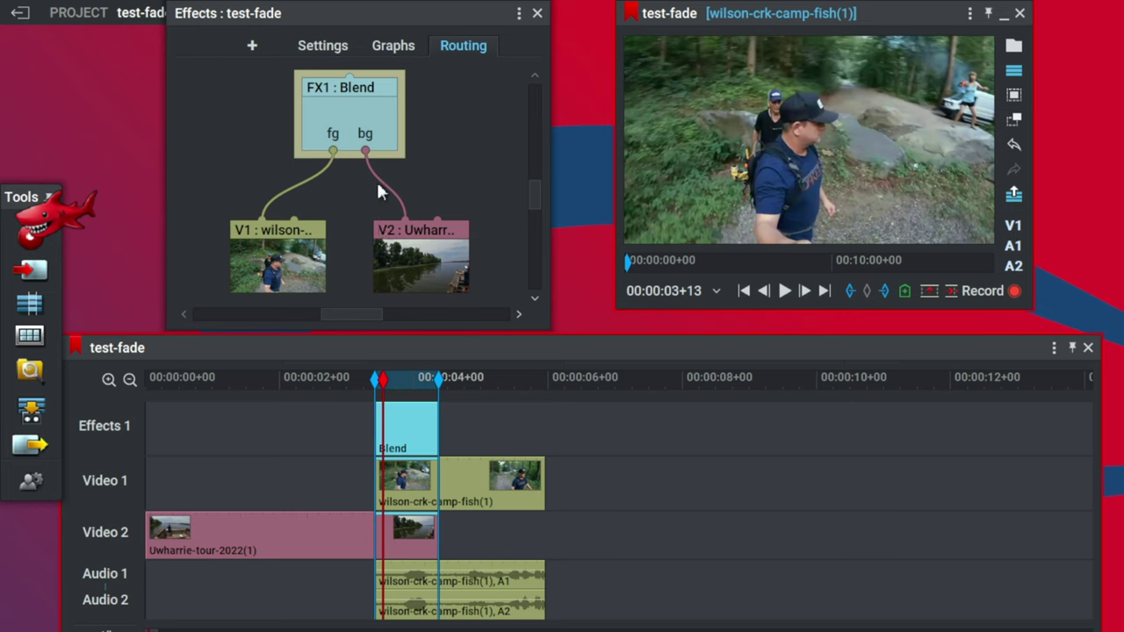
{"action": "left_click", "coordinate": [321, 47]}
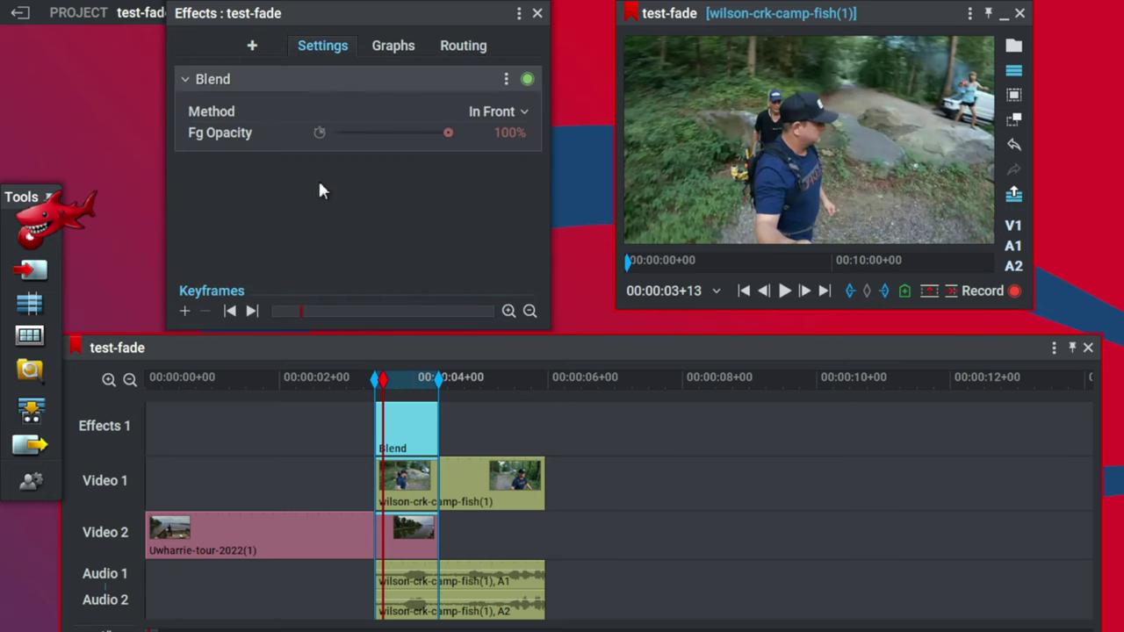
{"action": "left_click", "coordinate": [744, 291]}
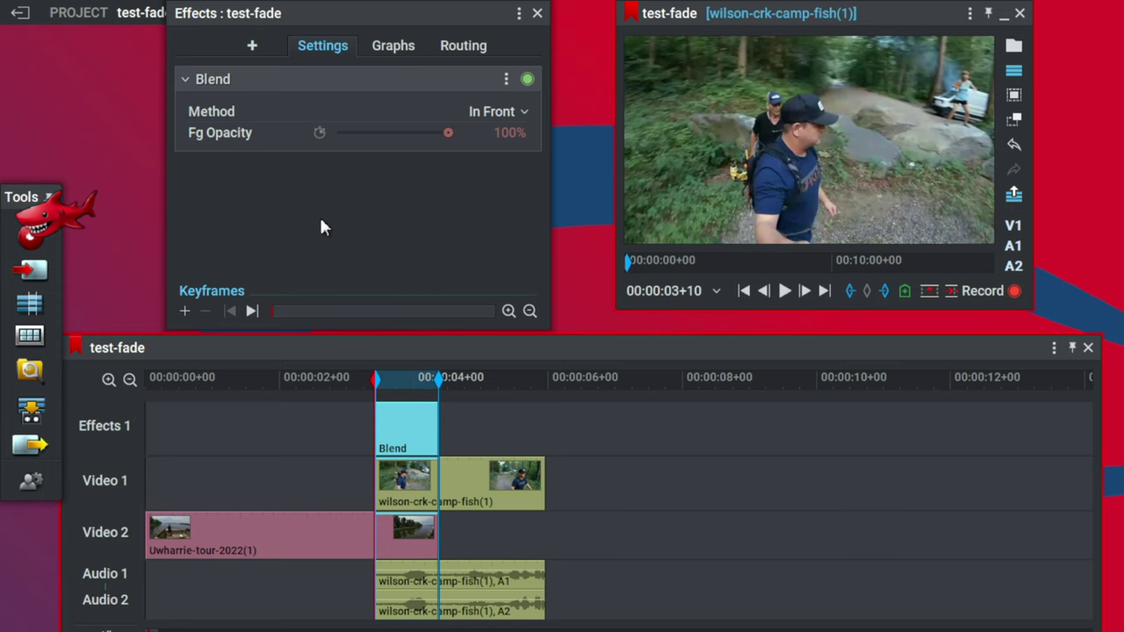
{"action": "left_click", "coordinate": [477, 48]}
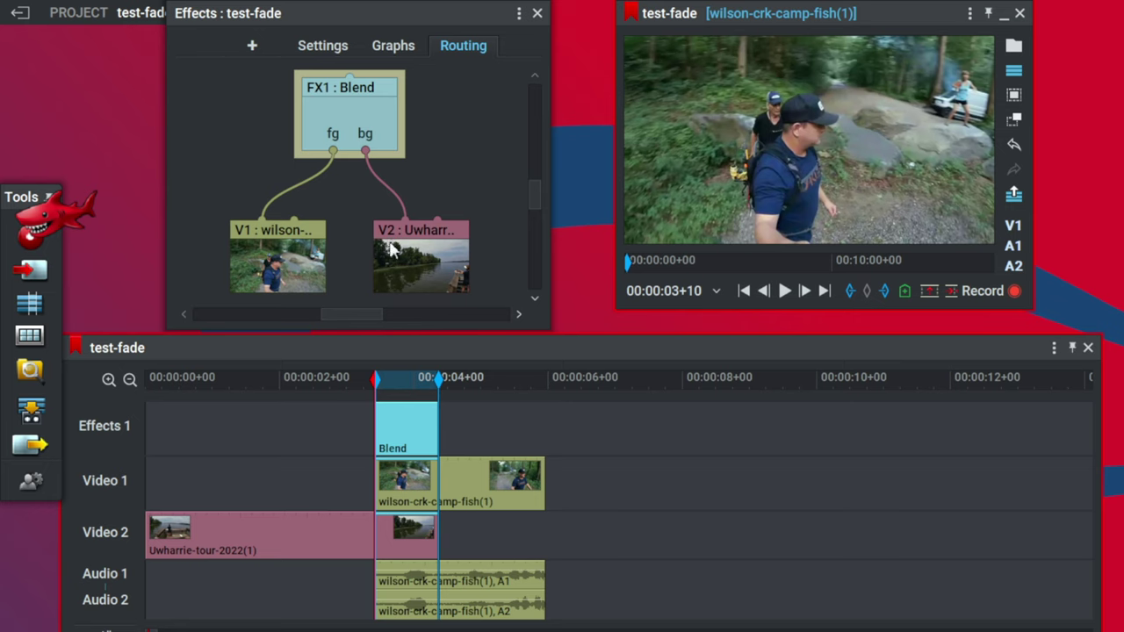
{"action": "left_click", "coordinate": [356, 255]}
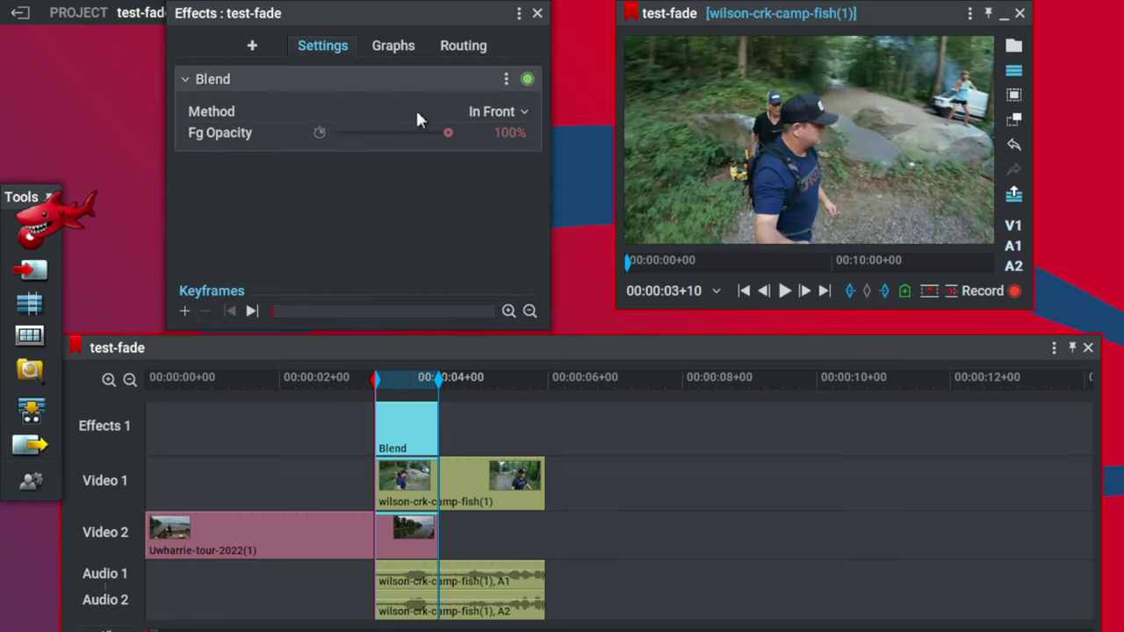
Rewire the Blend so V2 Uwharrie feeds fg and V1 wilson feeds bg.
{"action": "left_click", "coordinate": [463, 51]}
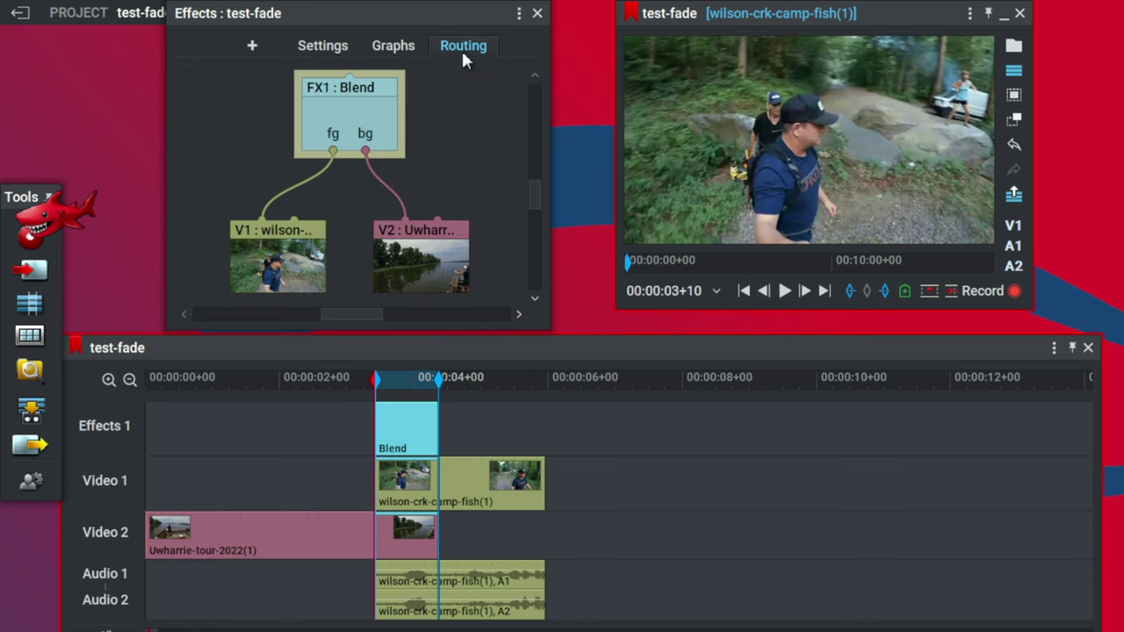
{"action": "mouse_move", "coordinate": [333, 151]}
{"action": "left_mouse_down"}
{"action": "mouse_move", "coordinate": [242, 146]}
{"action": "mouse_move", "coordinate": [409, 163]}
{"action": "mouse_move", "coordinate": [334, 155]}
{"action": "left_mouse_up"}
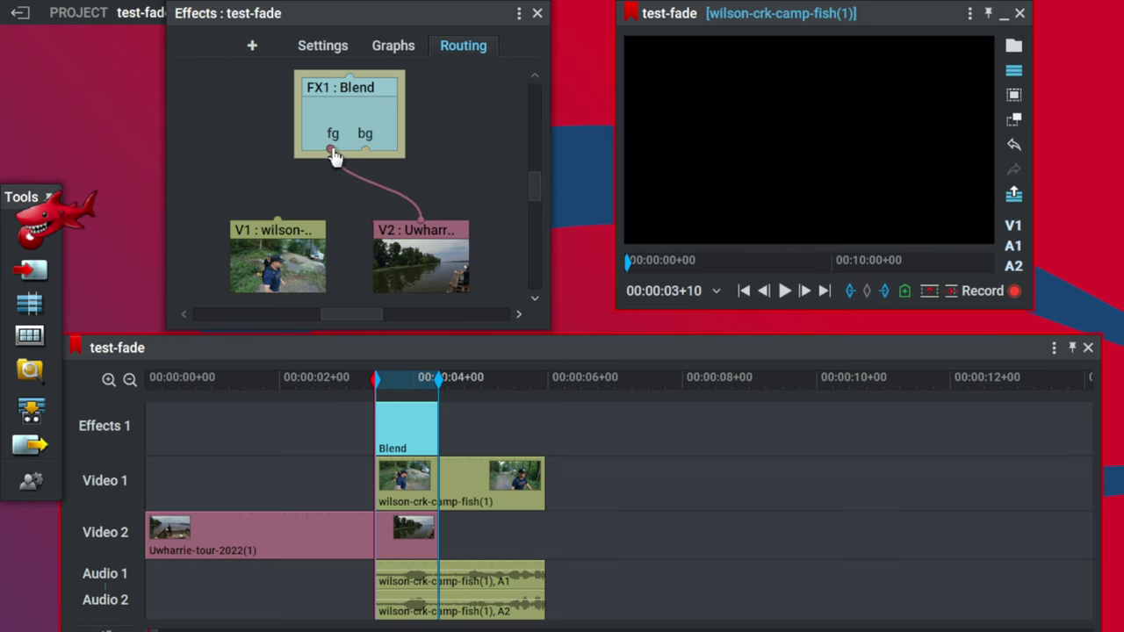
{"action": "left_click_drag", "start_coordinate": [362, 160], "coordinate": [366, 152]}
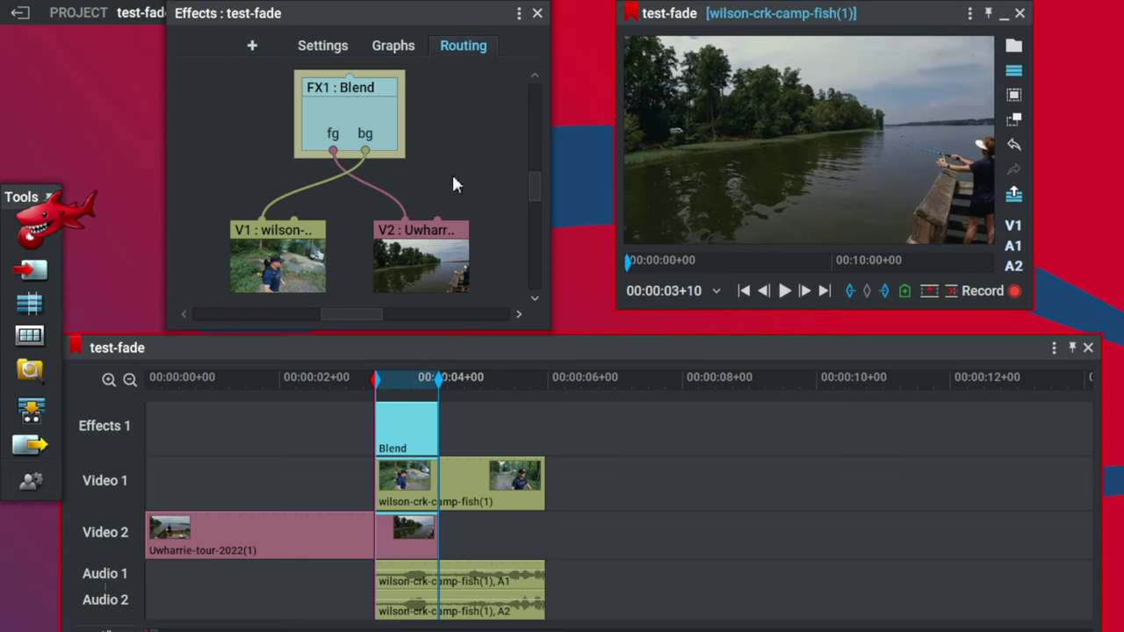
Keyframe Fg Opacity from 100% at the Blend's start to 0% at its end, then scrub back.
{"action": "left_click", "coordinate": [322, 45]}
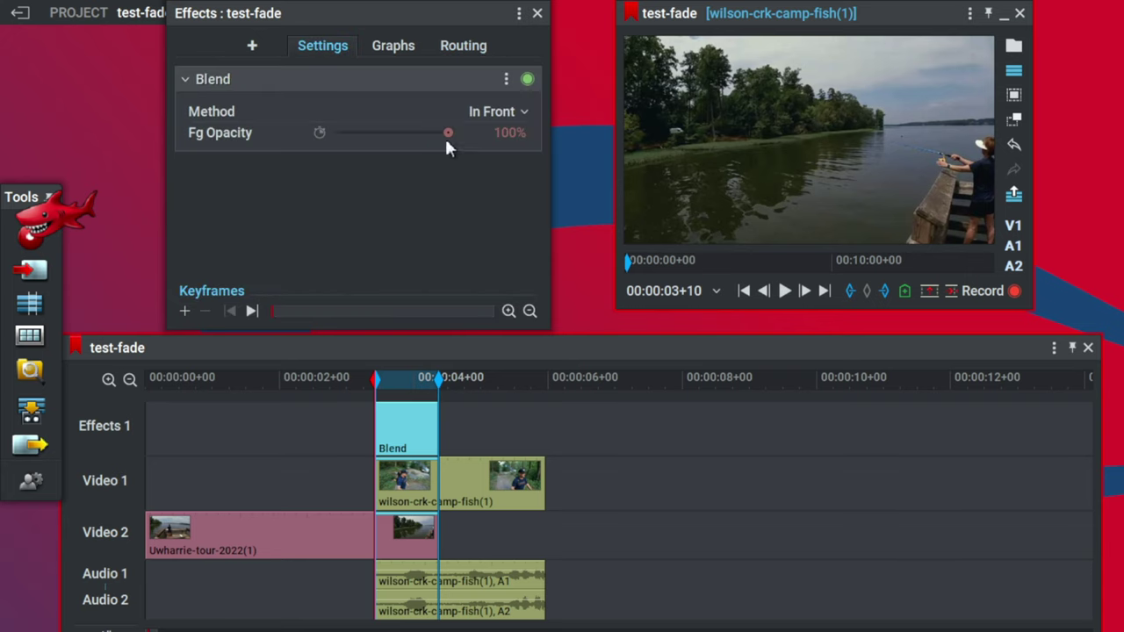
{"action": "left_click_drag", "start_coordinate": [449, 138], "coordinate": [333, 132]}
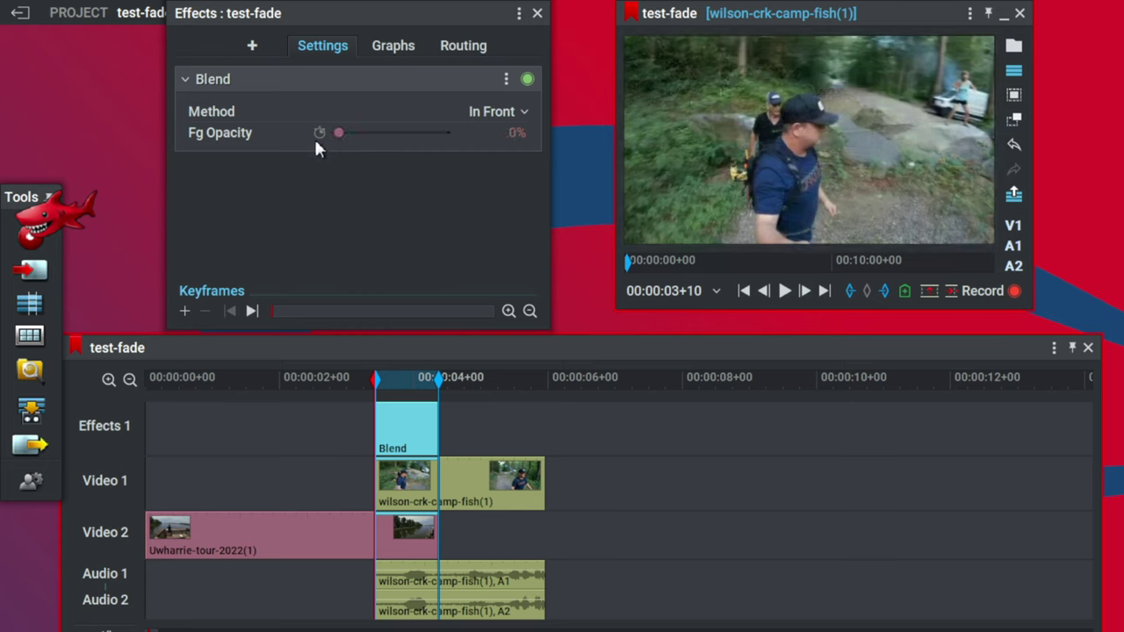
{"action": "left_click", "coordinate": [317, 133]}
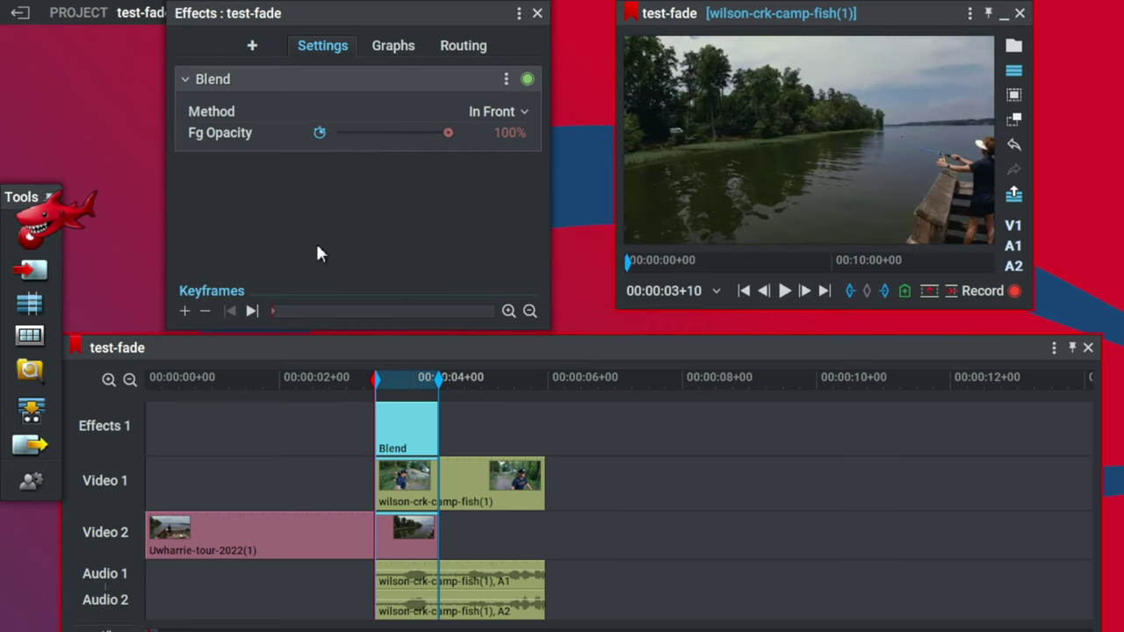
{"action": "left_click", "coordinate": [252, 312]}
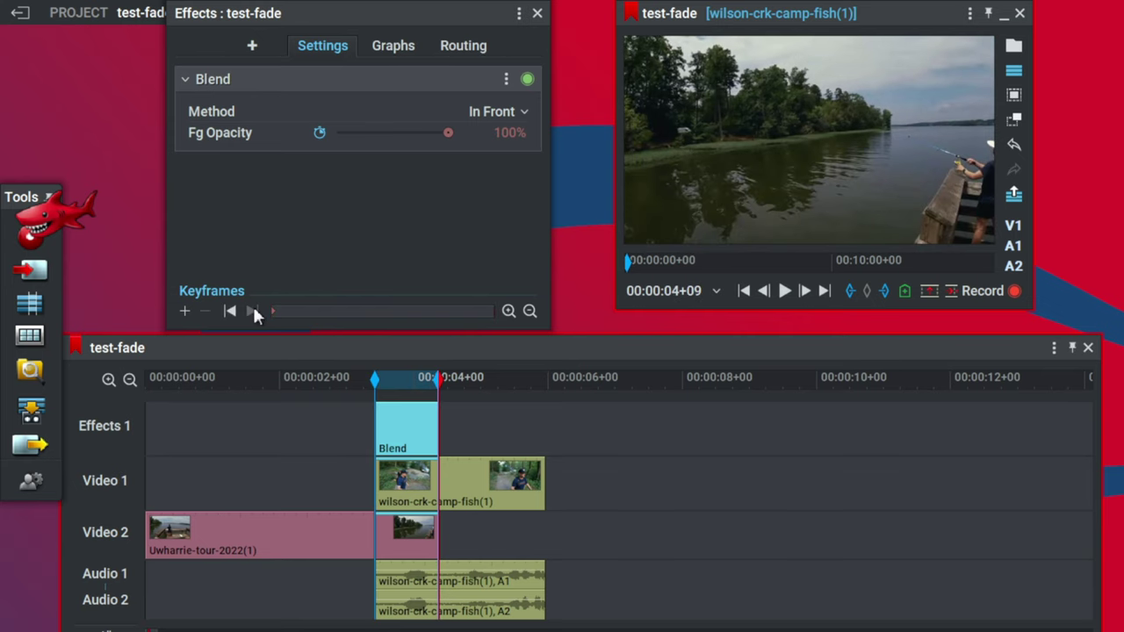
{"action": "left_click_drag", "start_coordinate": [449, 136], "coordinate": [321, 133]}
{"action": "left_click_drag", "start_coordinate": [423, 375], "coordinate": [323, 431]}
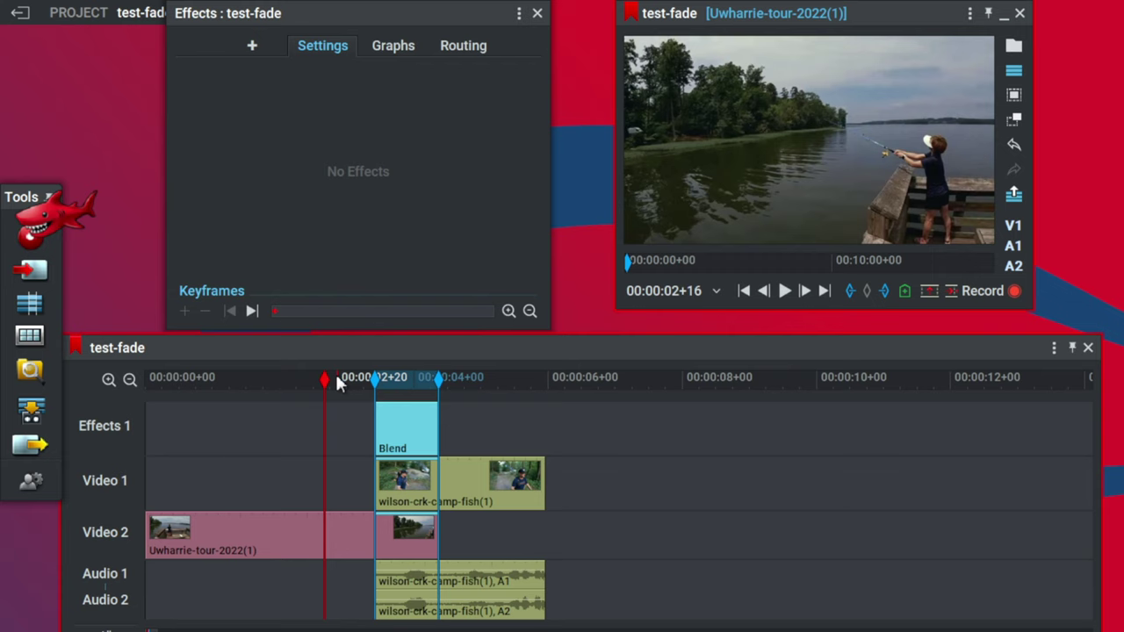
Shift the wilson campsite clip earlier on Video 1 and extend the Blend's left edge to its new start.
{"action": "left_click_drag", "start_coordinate": [334, 371], "coordinate": [374, 378]}
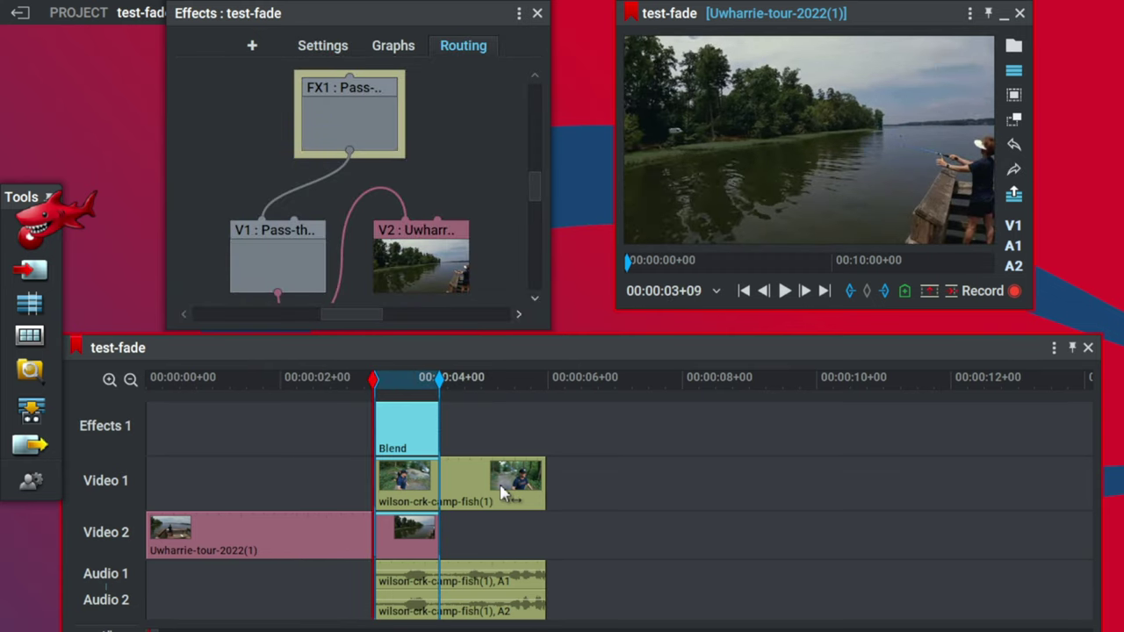
{"action": "left_click_drag", "start_coordinate": [503, 494], "coordinate": [445, 498]}
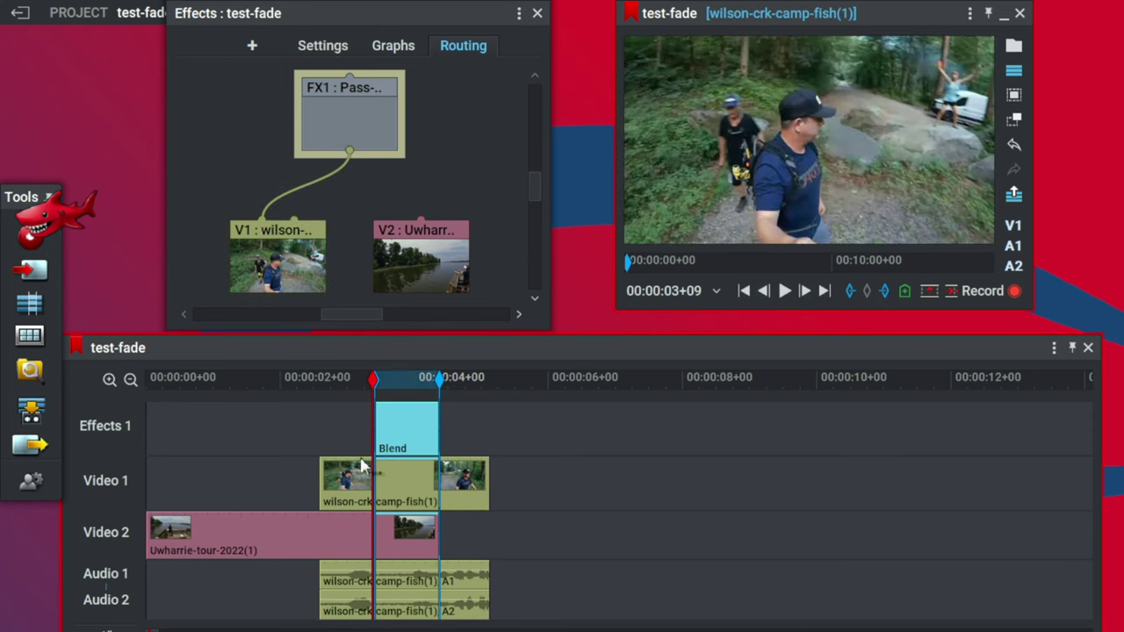
{"action": "left_click", "coordinate": [130, 493]}
{"action": "left_click", "coordinate": [107, 532]}
{"action": "left_click", "coordinate": [109, 575]}
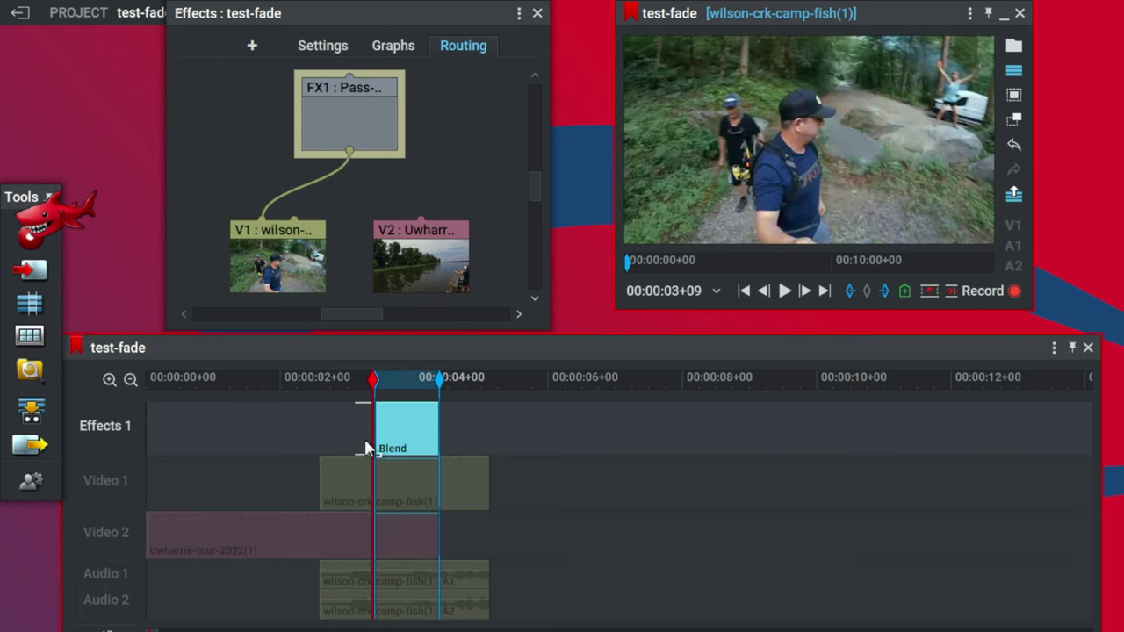
{"action": "left_click_drag", "start_coordinate": [376, 433], "coordinate": [318, 430]}
{"action": "left_click_drag", "start_coordinate": [314, 377], "coordinate": [287, 392]}
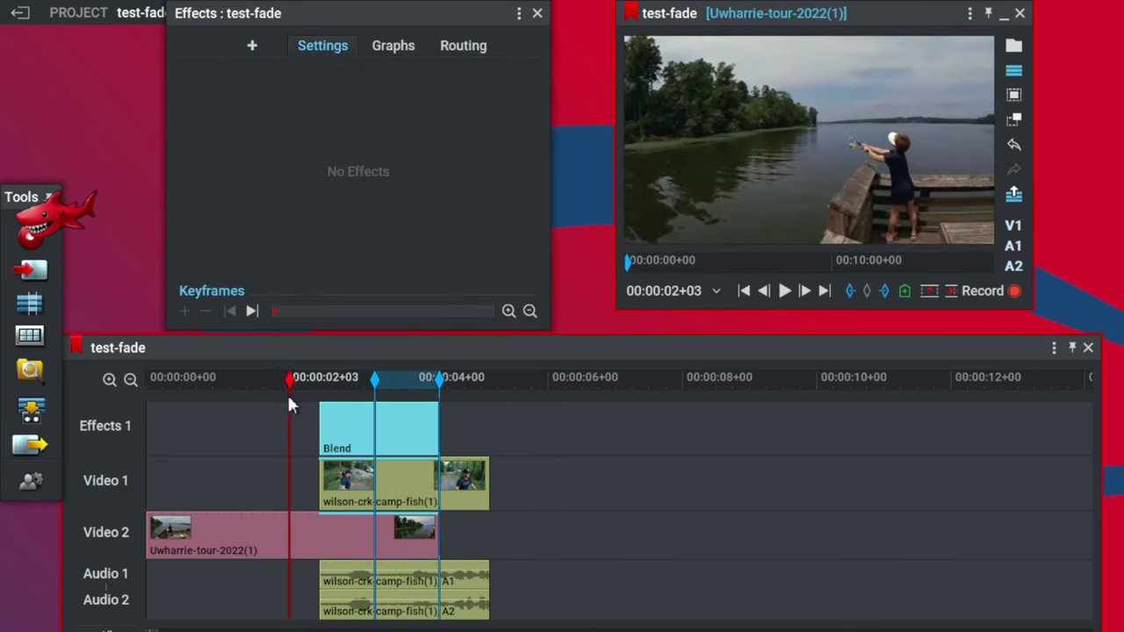
Play test-fade from before the Blend to watch the lake shot dissolve into the campsite clip.
{"action": "left_click", "coordinate": [784, 293]}
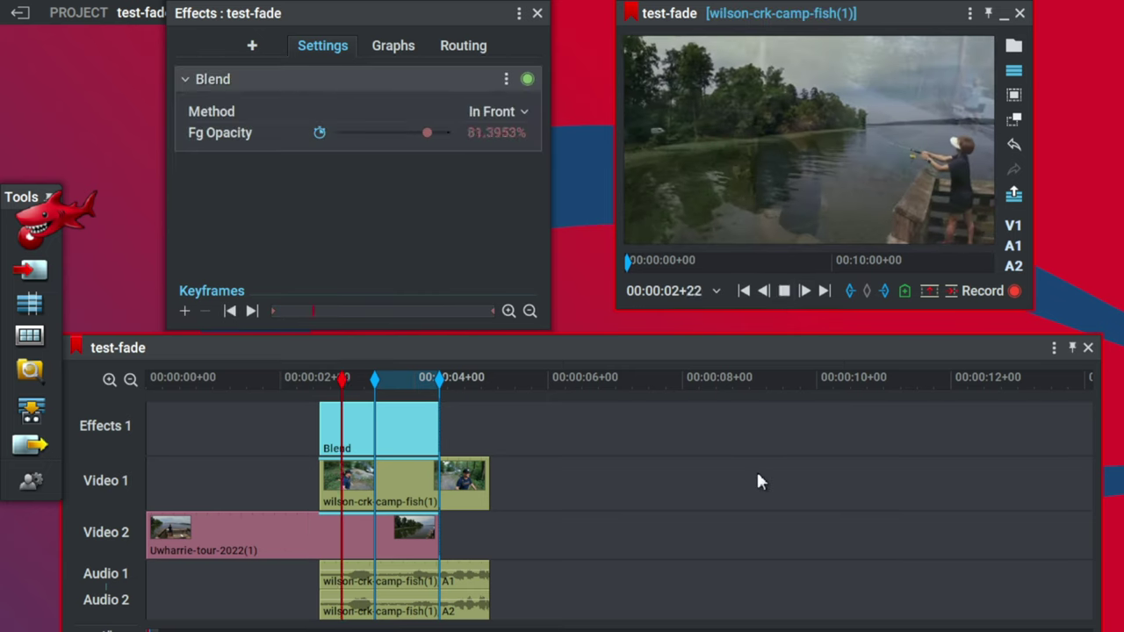